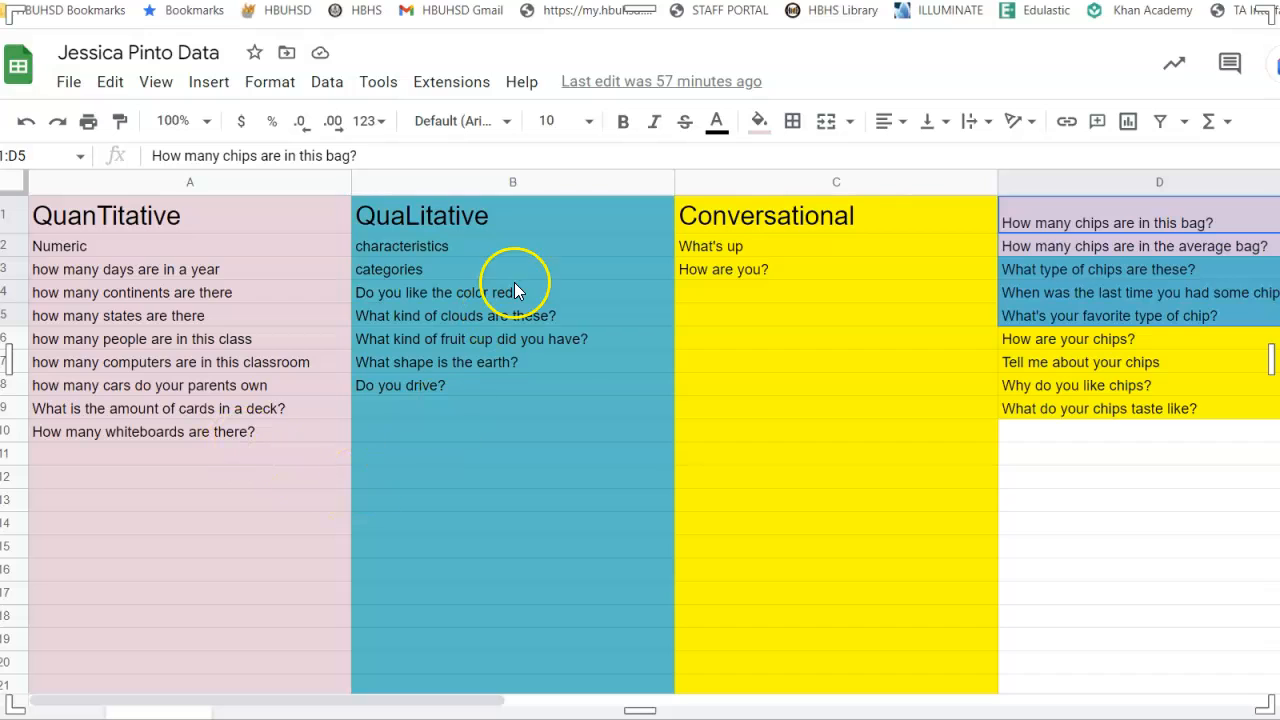
Add the entry "yes or no questions" in cell B9 of the QuaLitative column
left_click(418, 183)
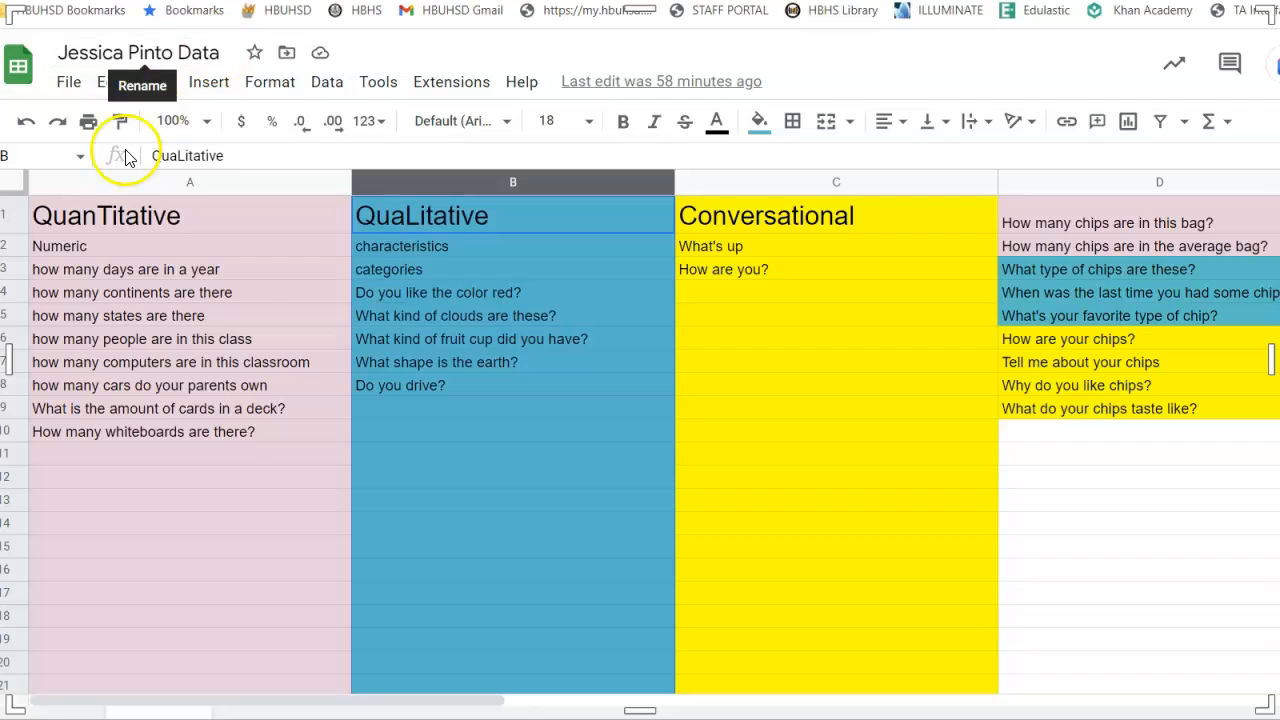
left_click(407, 414)
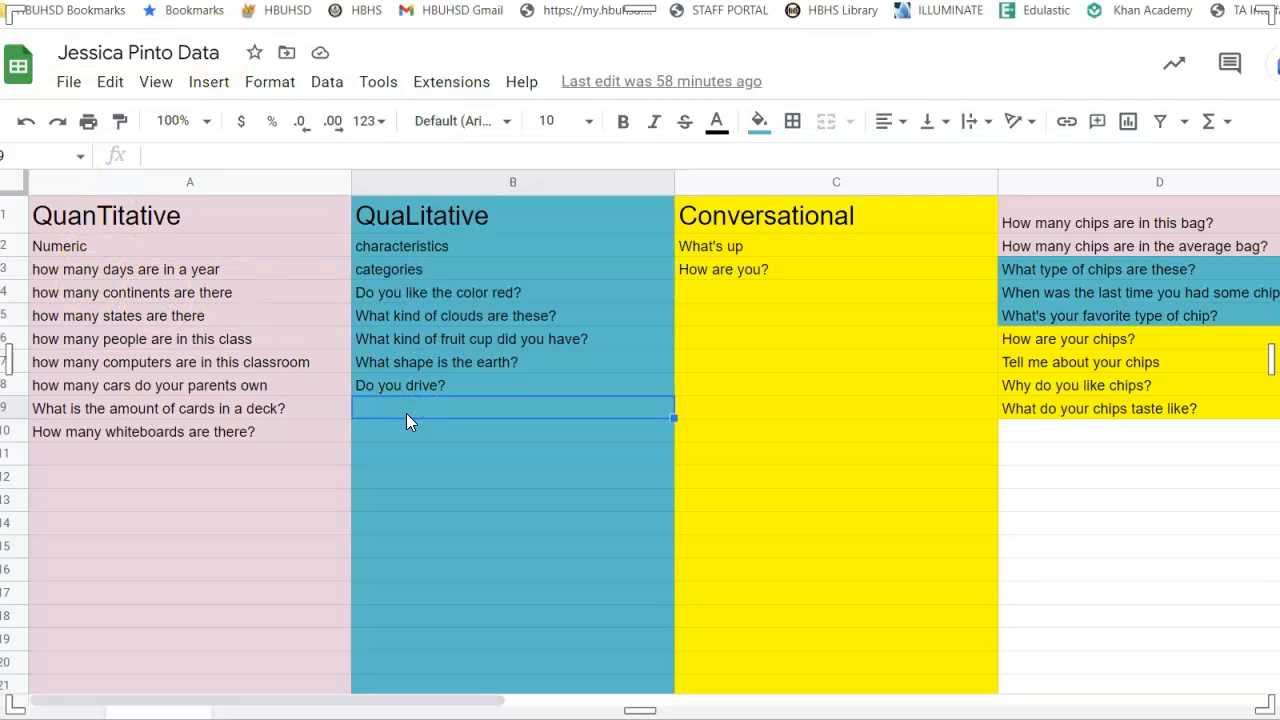
type("yes or no")
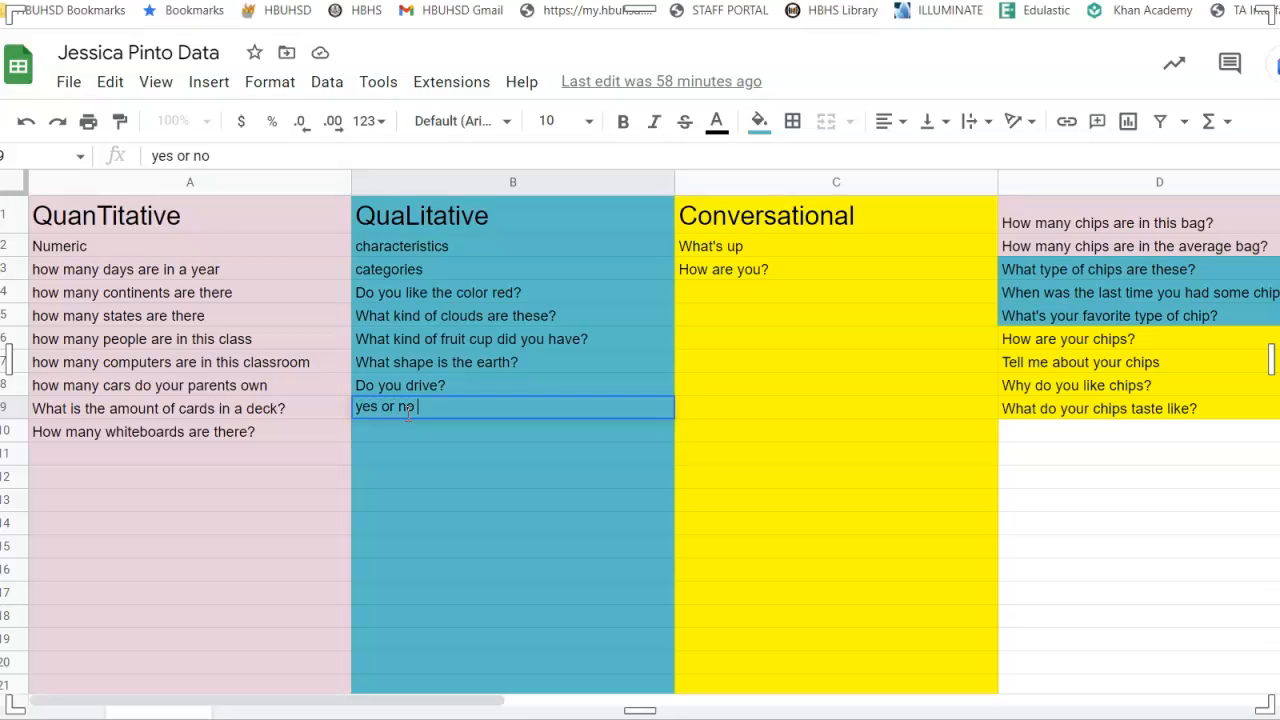
type(" questions")
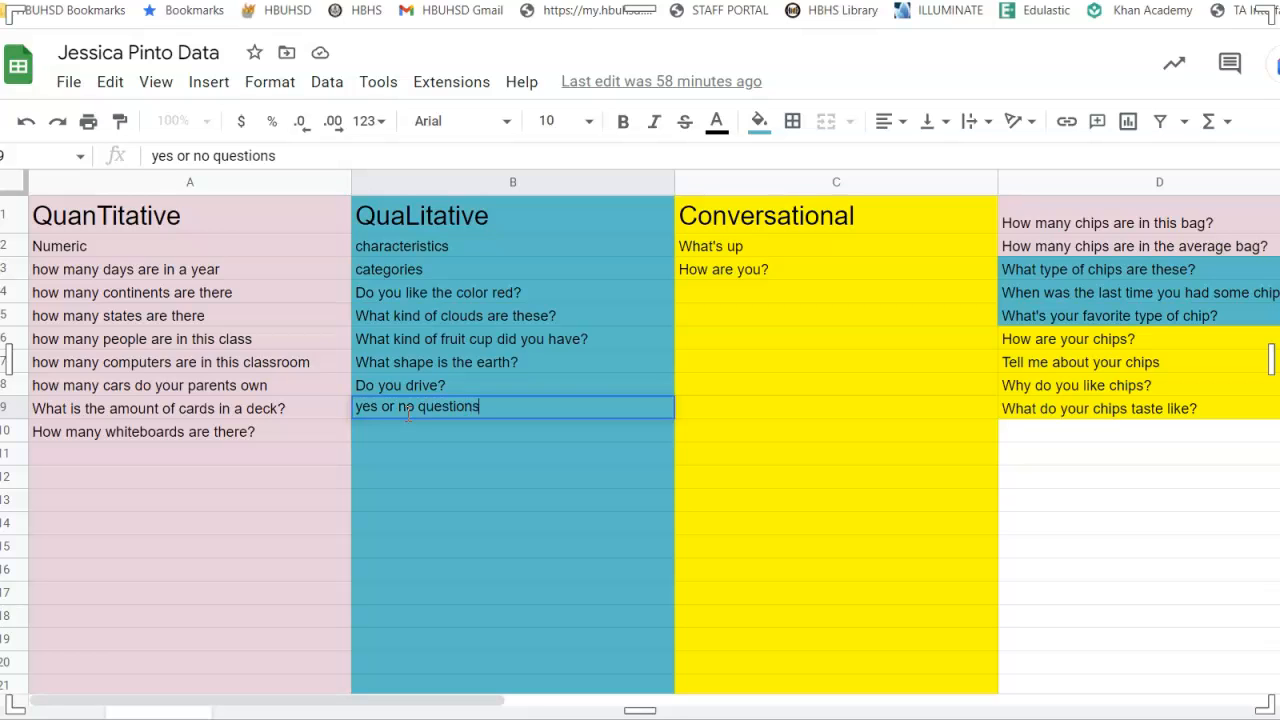
key("Return")
Add the question starters "what type" and "what is your favorite...." in cells B10 and B11
type("what type")
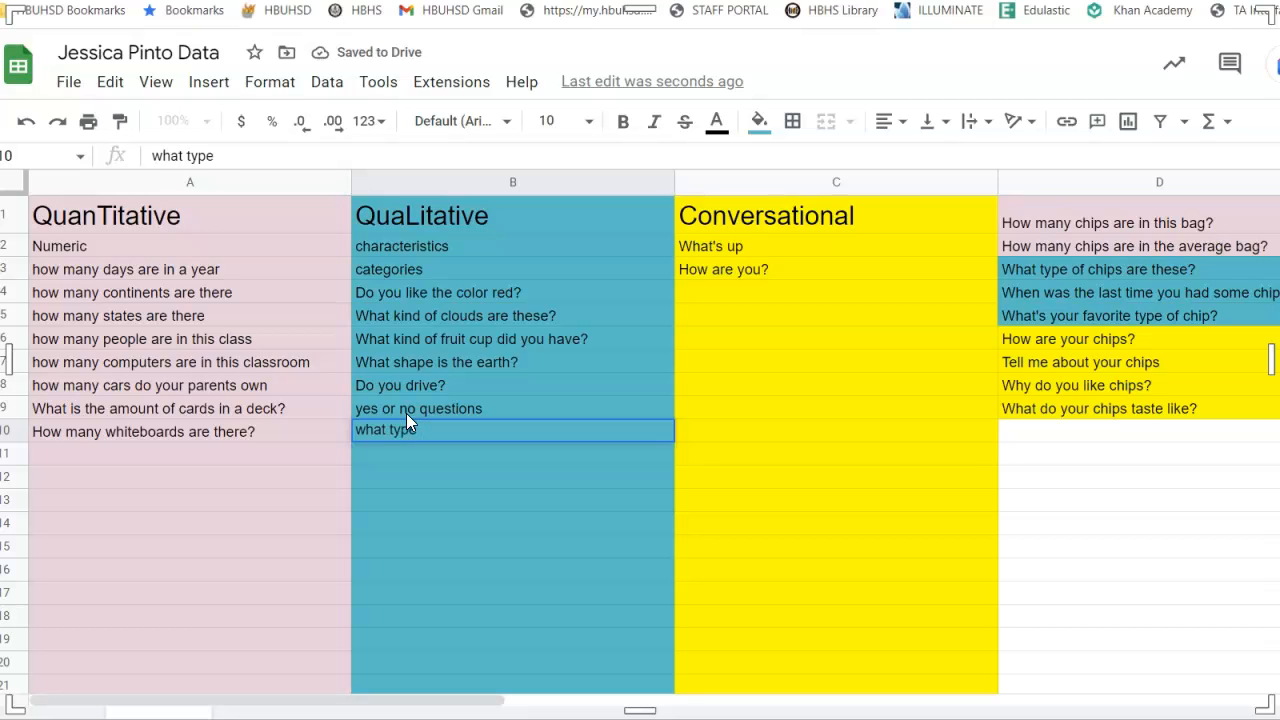
key("Return")
type("wha")
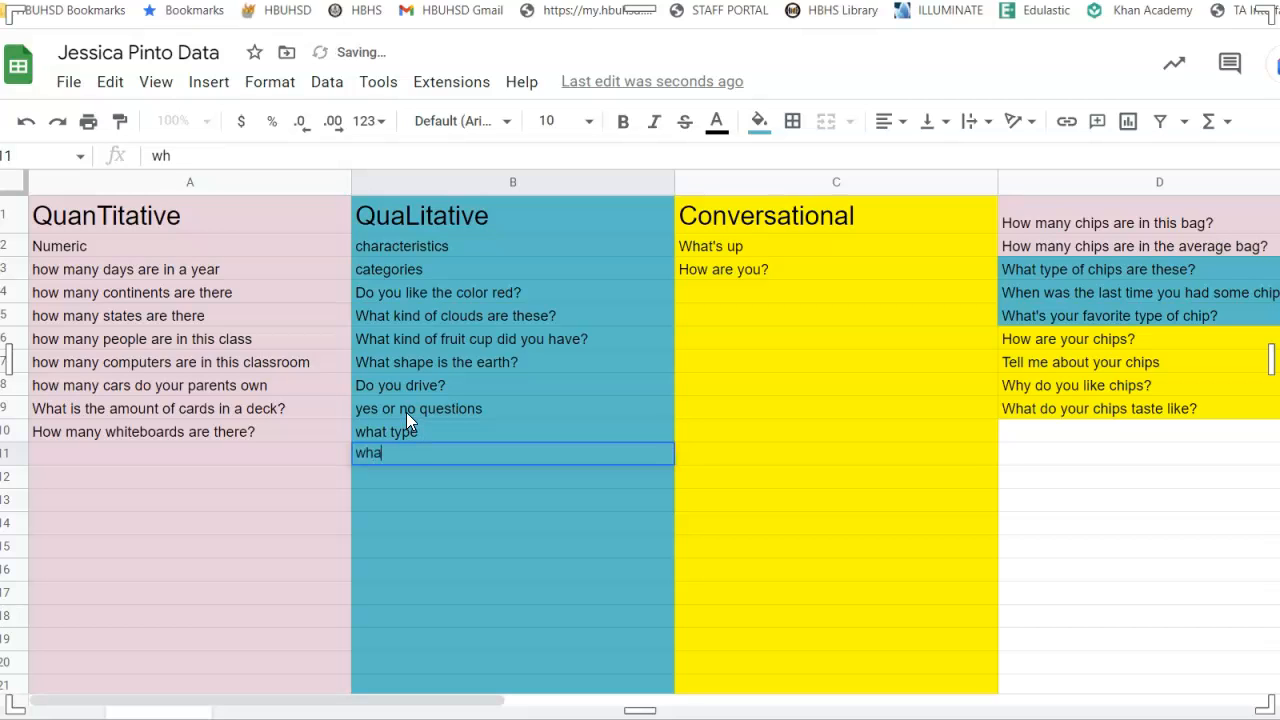
type("t is your ")
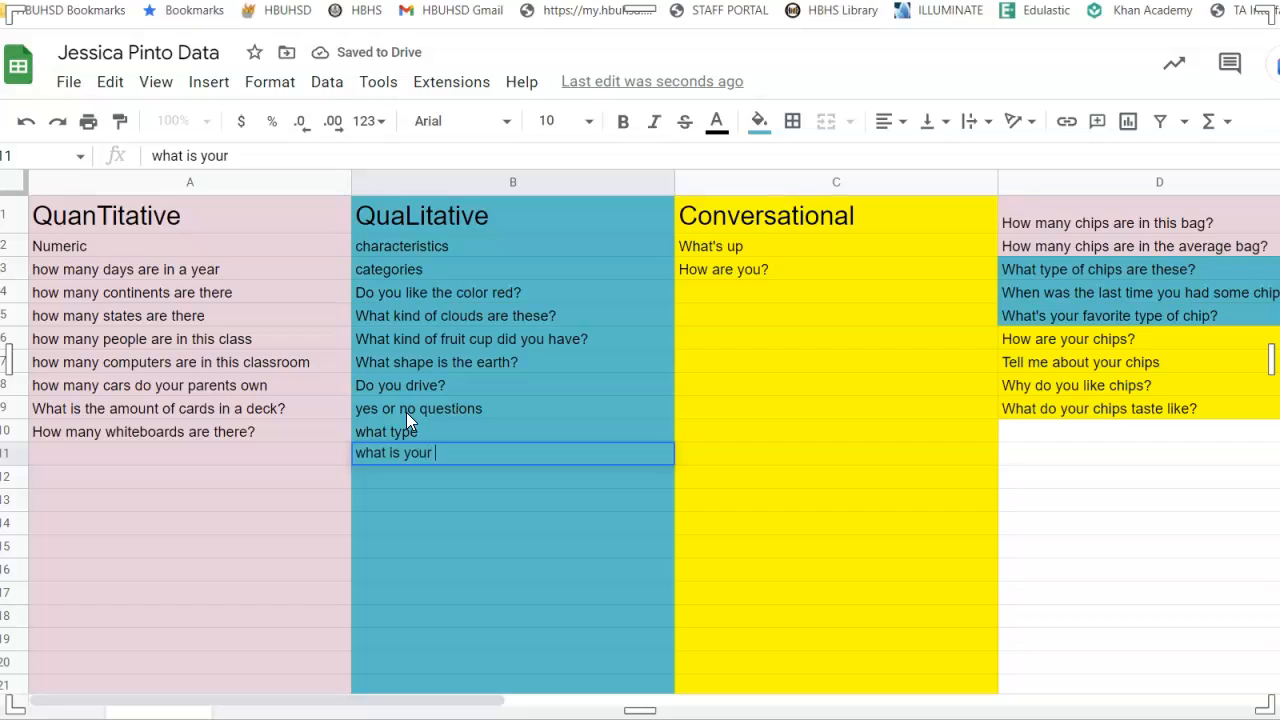
type("favorite")
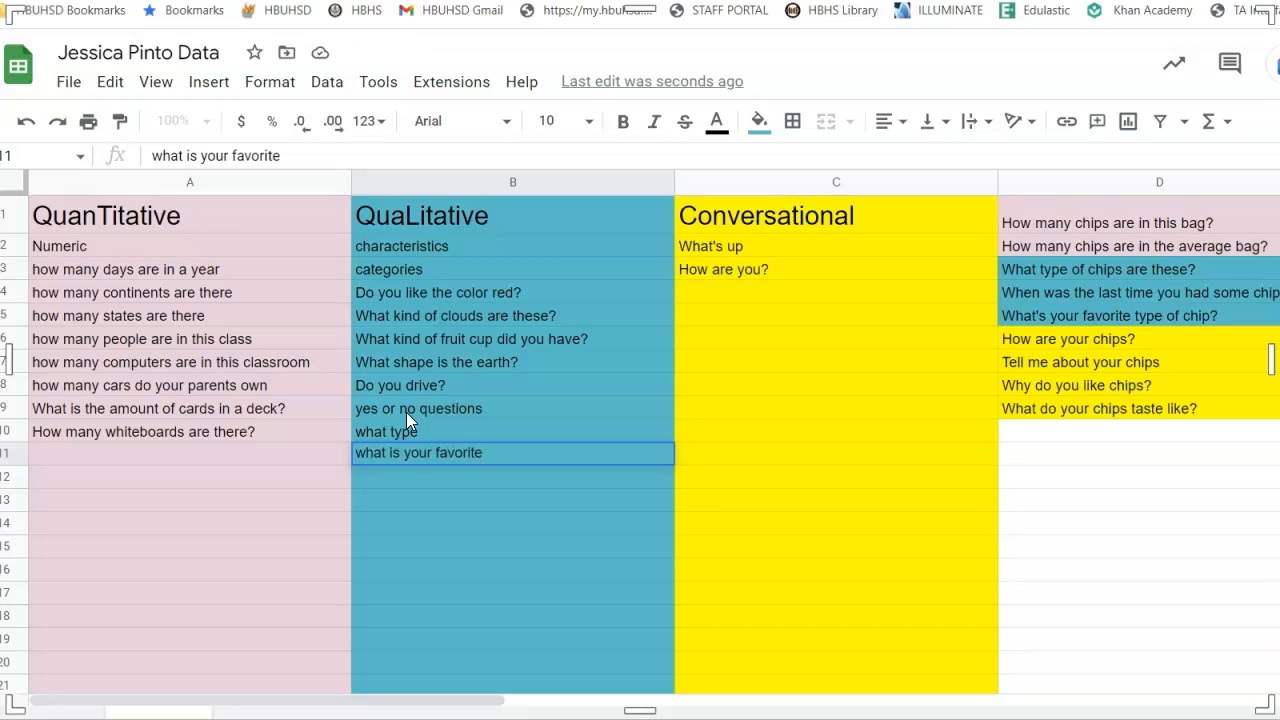
type("....")
key("Return")
Enter the reminder "MAKE A FREQUENCY TABLE" in cell B12 of the QuaLitative column
type("MAKE A ")
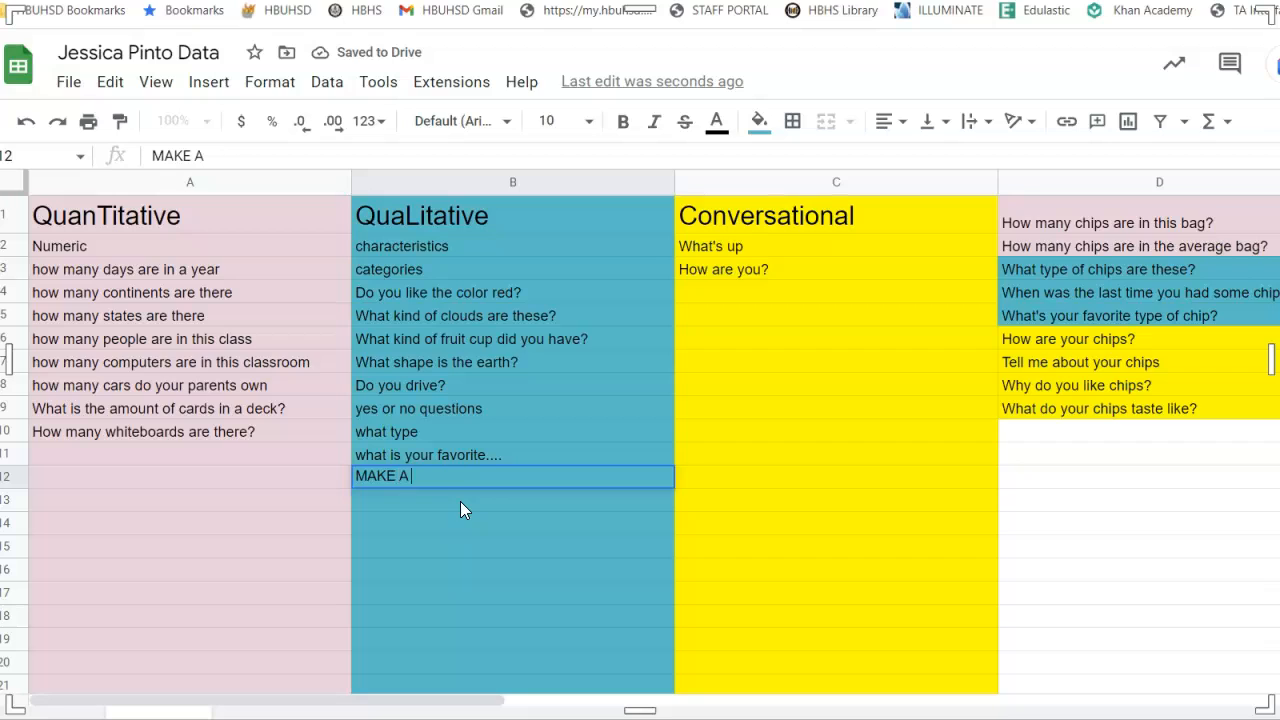
type("FREQUENC")
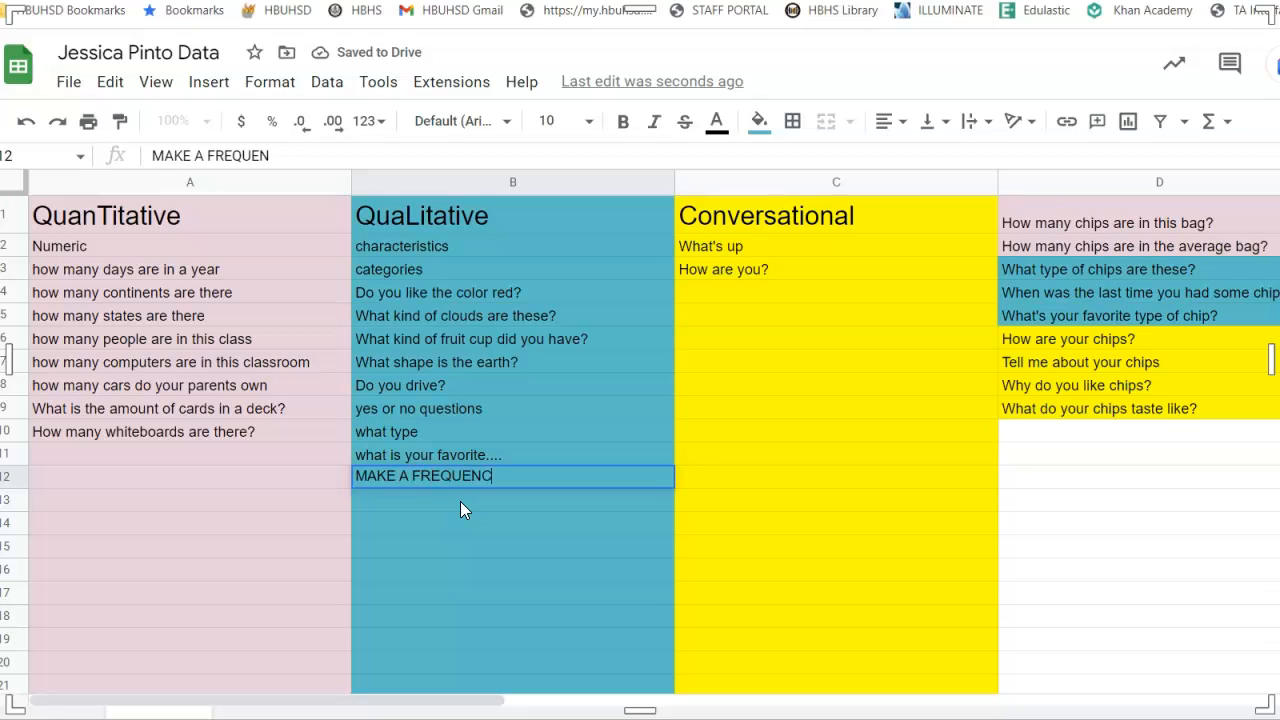
type("Y TABE")
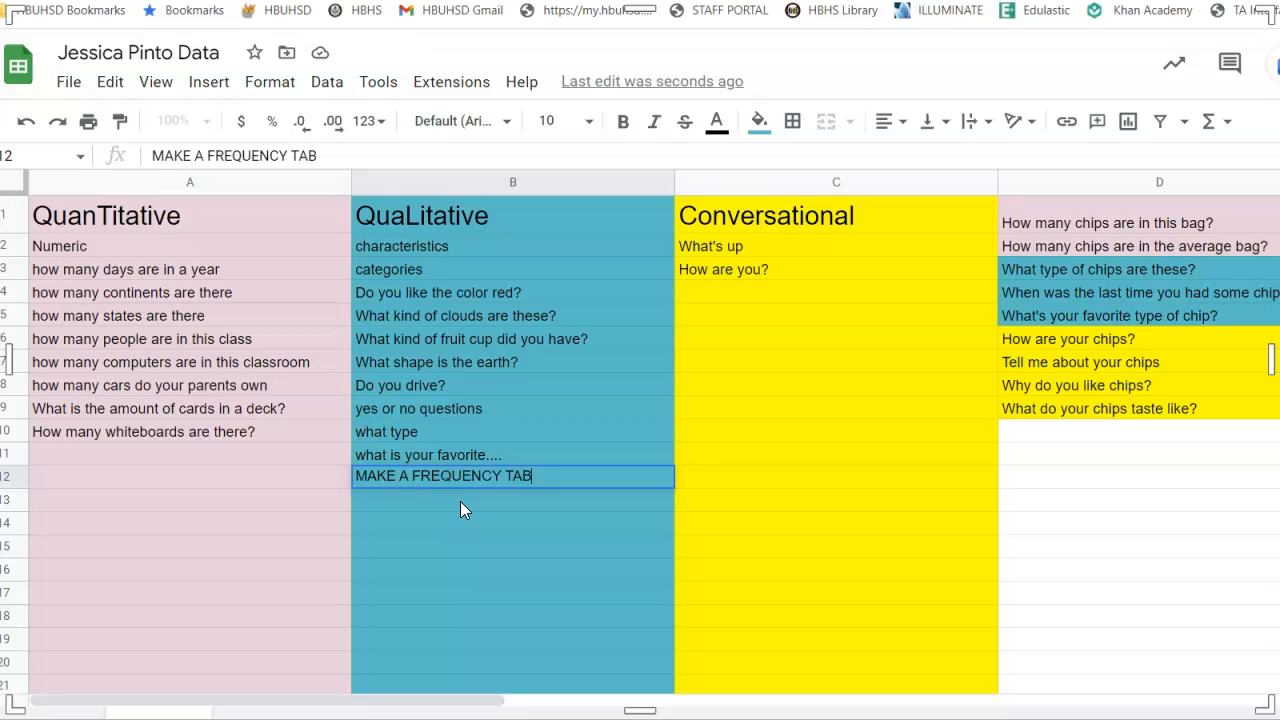
key("BackSpace")
key("BackSpace")
type("LE")
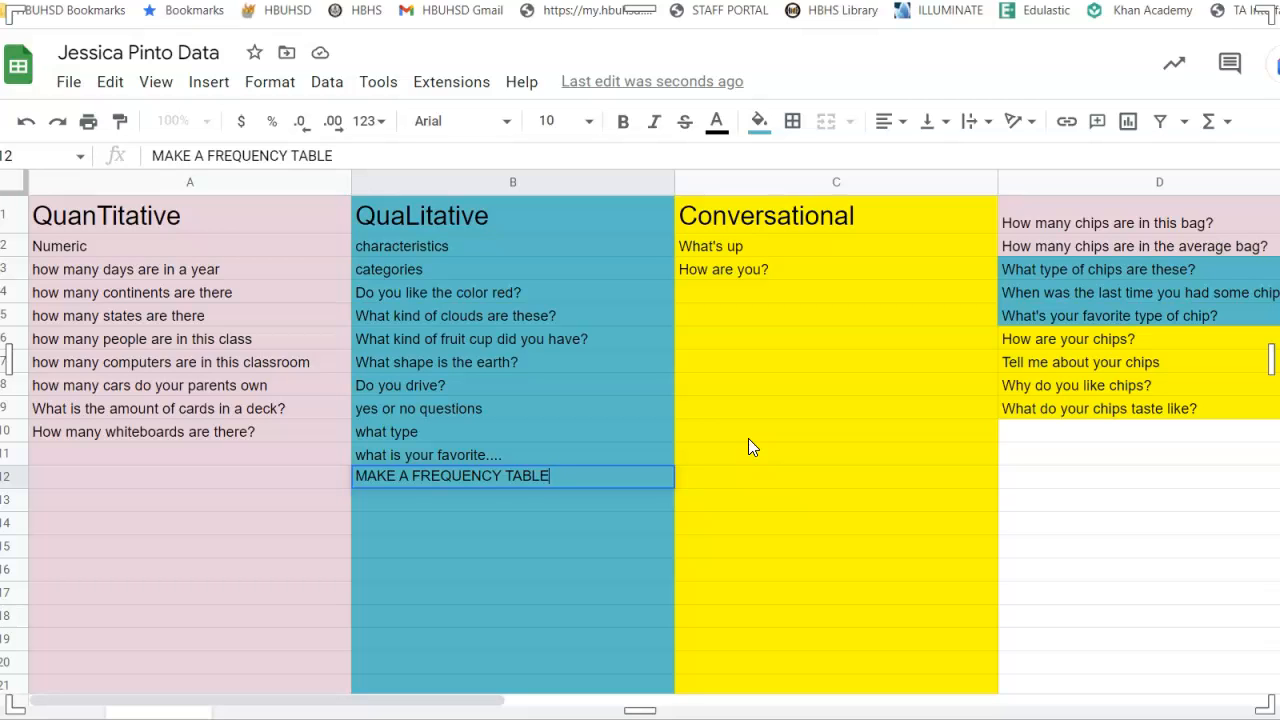
Enter the note "NON_STATISTICAL" in cell C5 of the Conversational column
left_click(713, 320)
type("N")
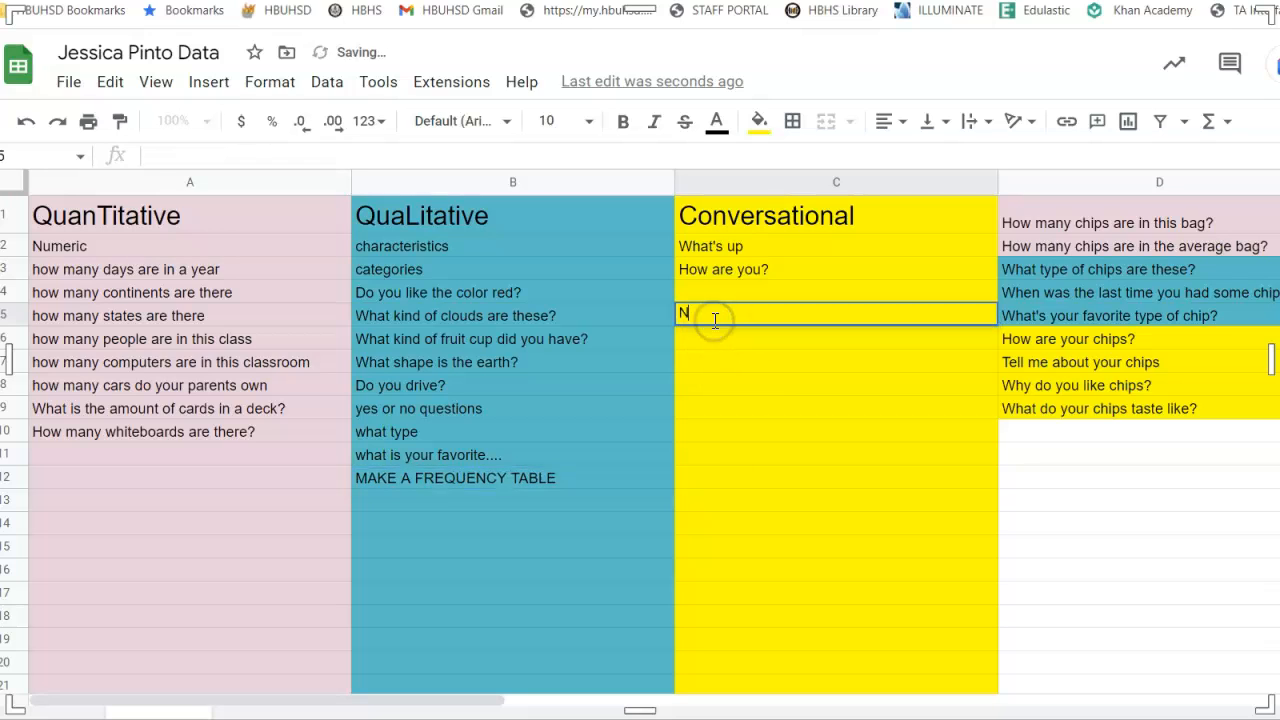
type("ON_STA")
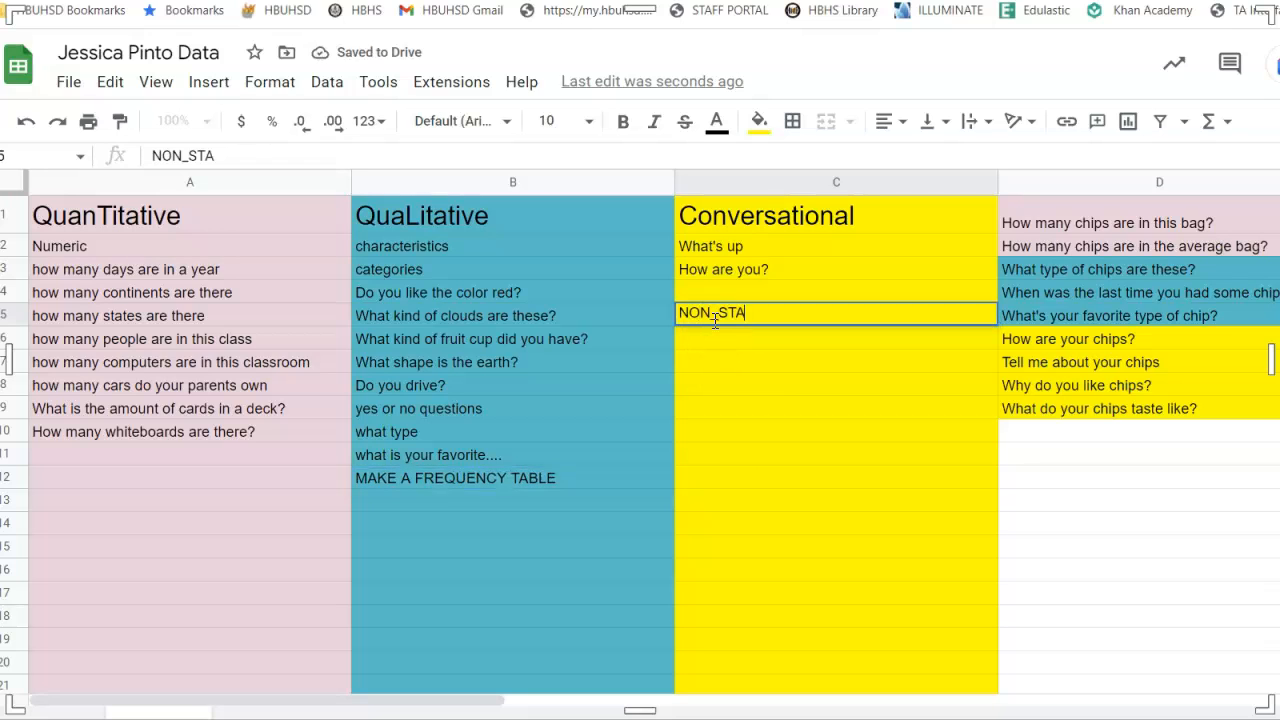
type("TISTICAL")
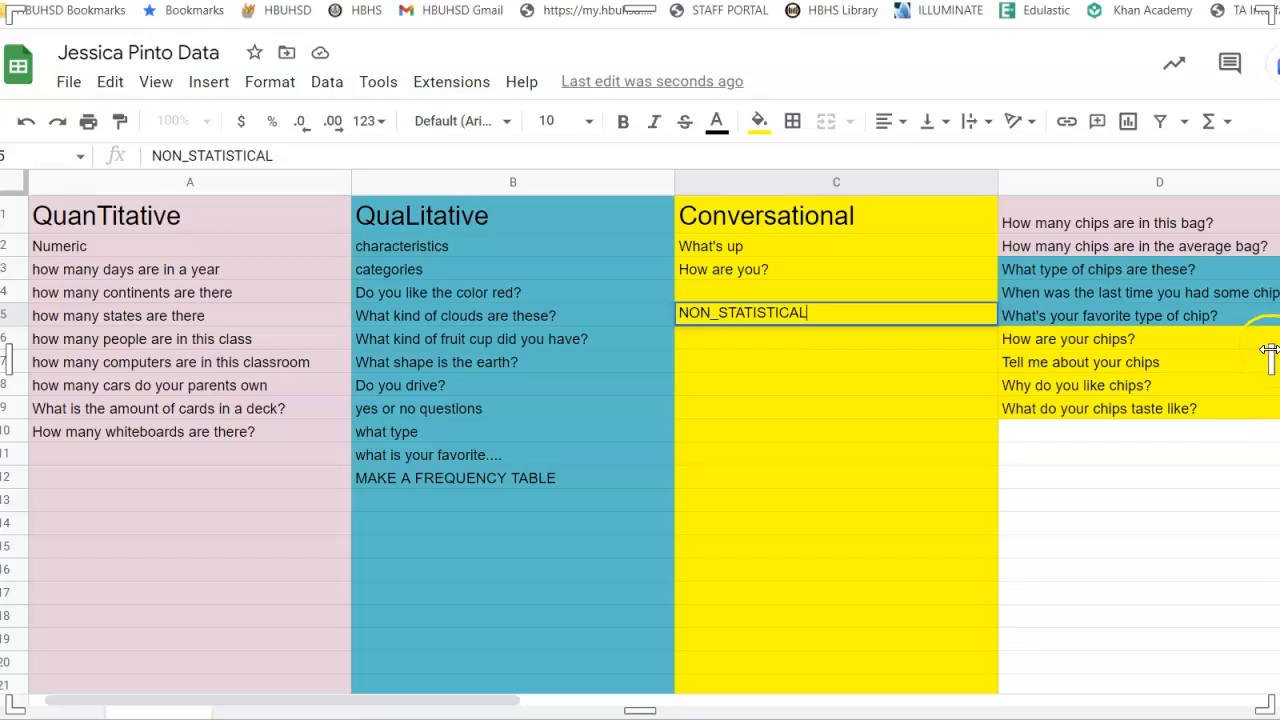
left_click_drag(1270, 355, 1271, 374)
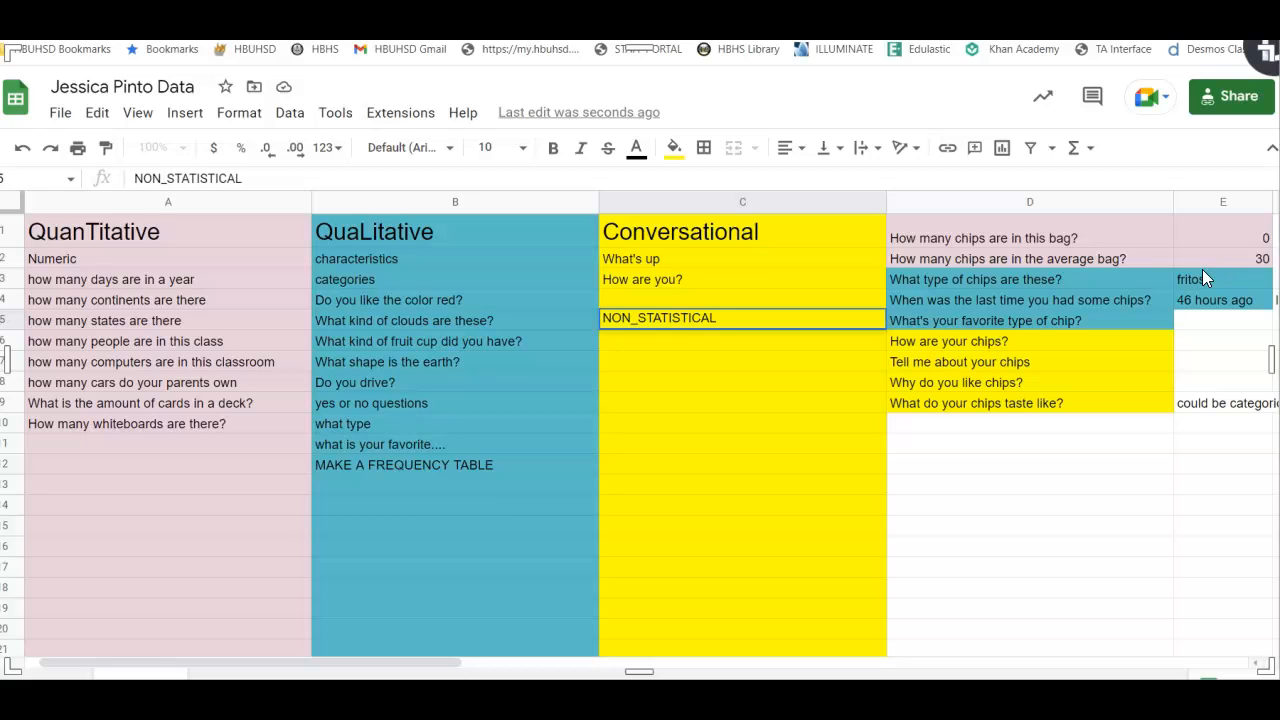
Switch to the sheet with the olives and pickles questions and delete the "Does 3rd period like olives?" pie chart
left_click(1038, 325)
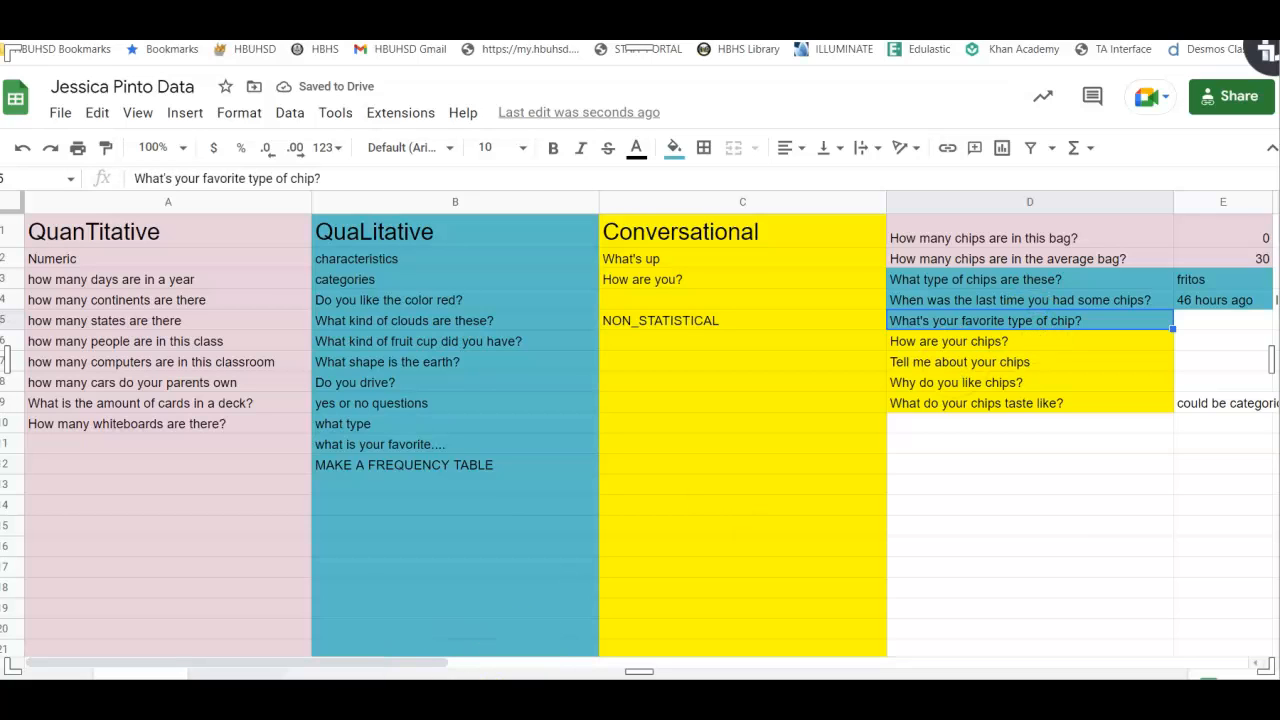
left_click(235, 675)
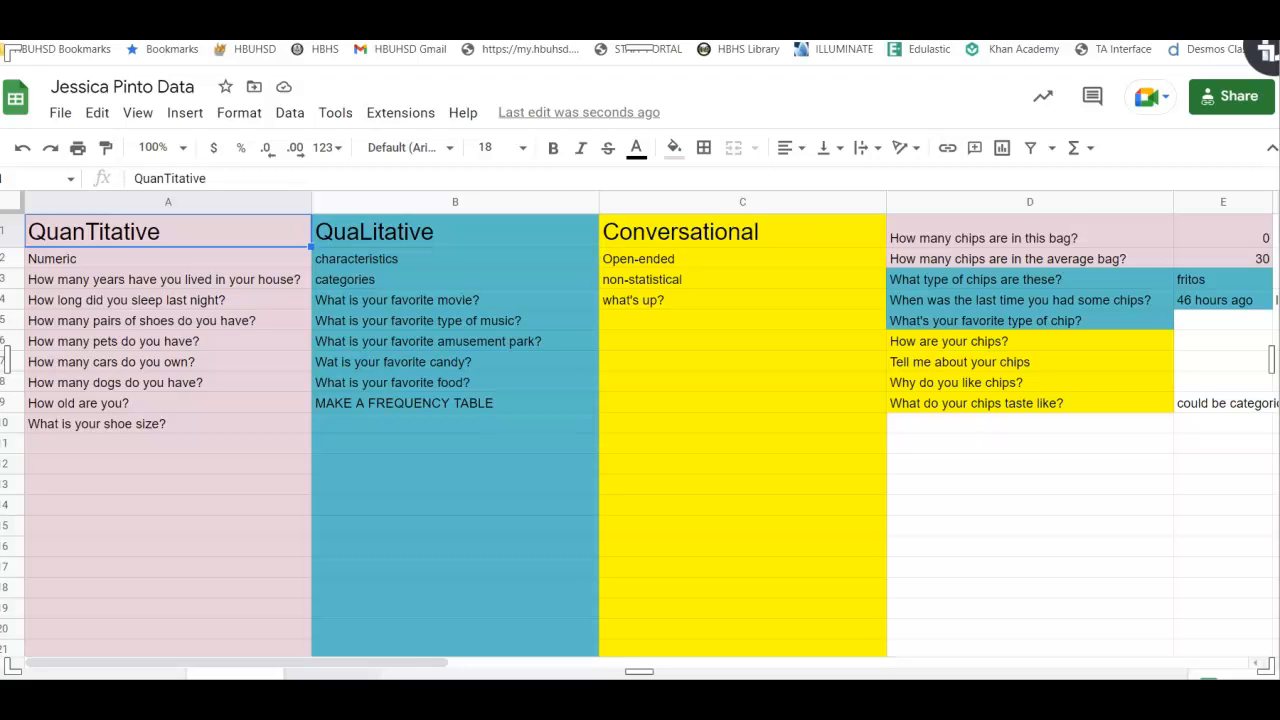
left_click(325, 677)
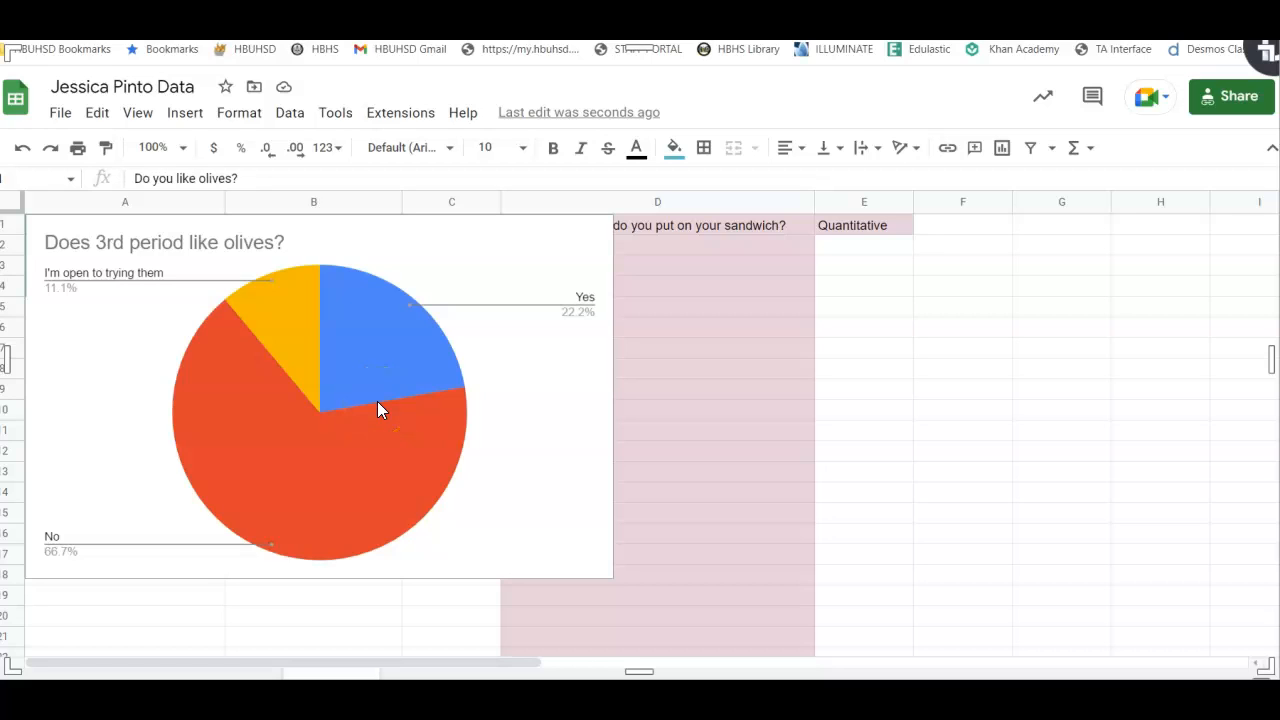
left_click(390, 252)
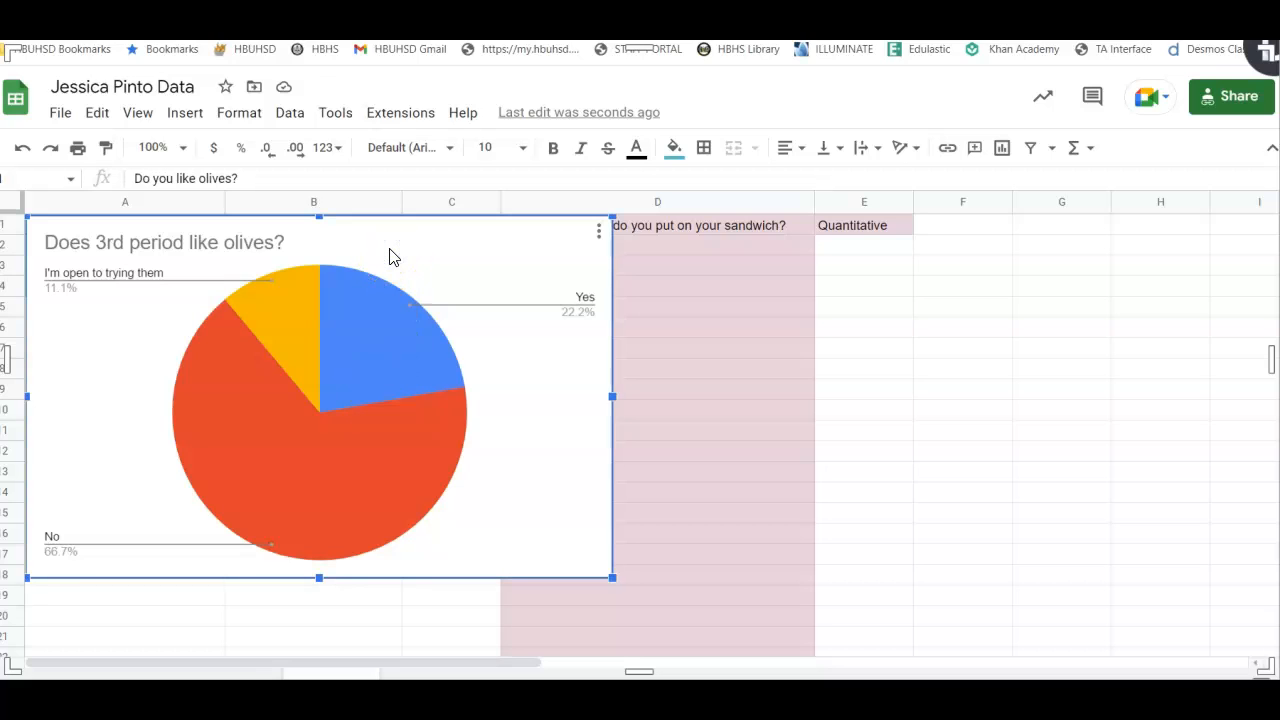
key("Delete")
left_click(148, 232)
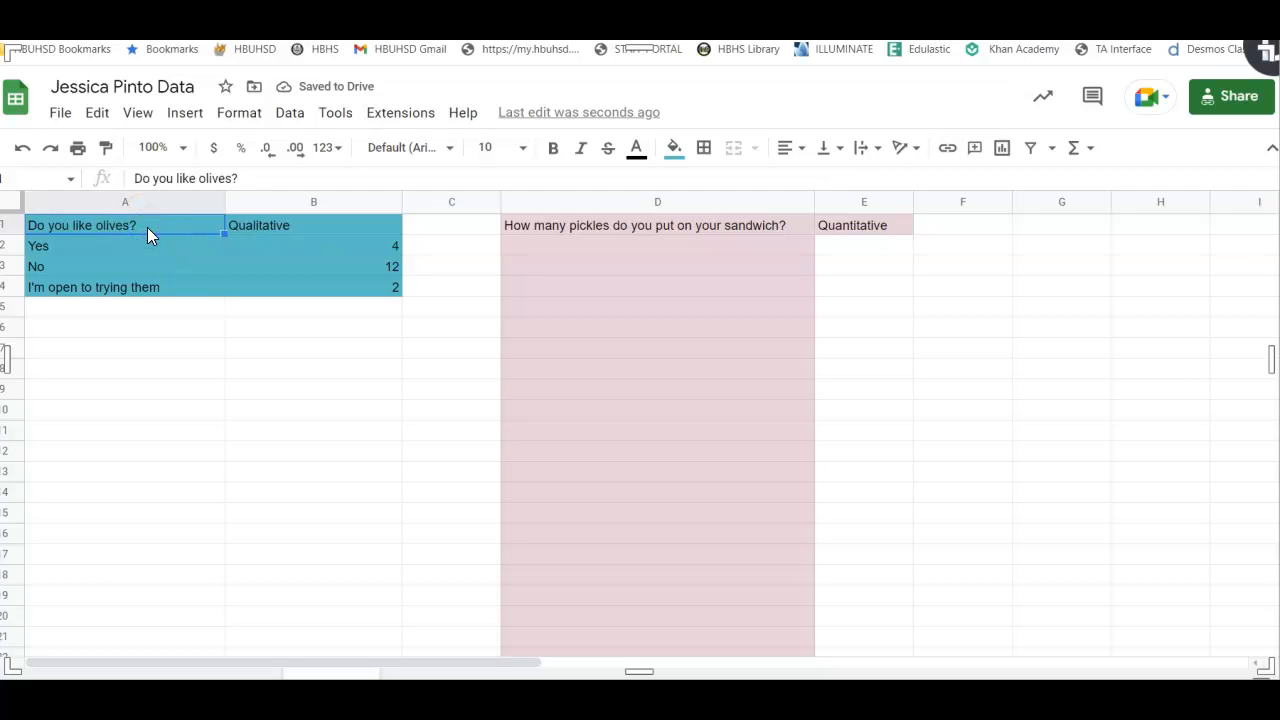
left_click(137, 250)
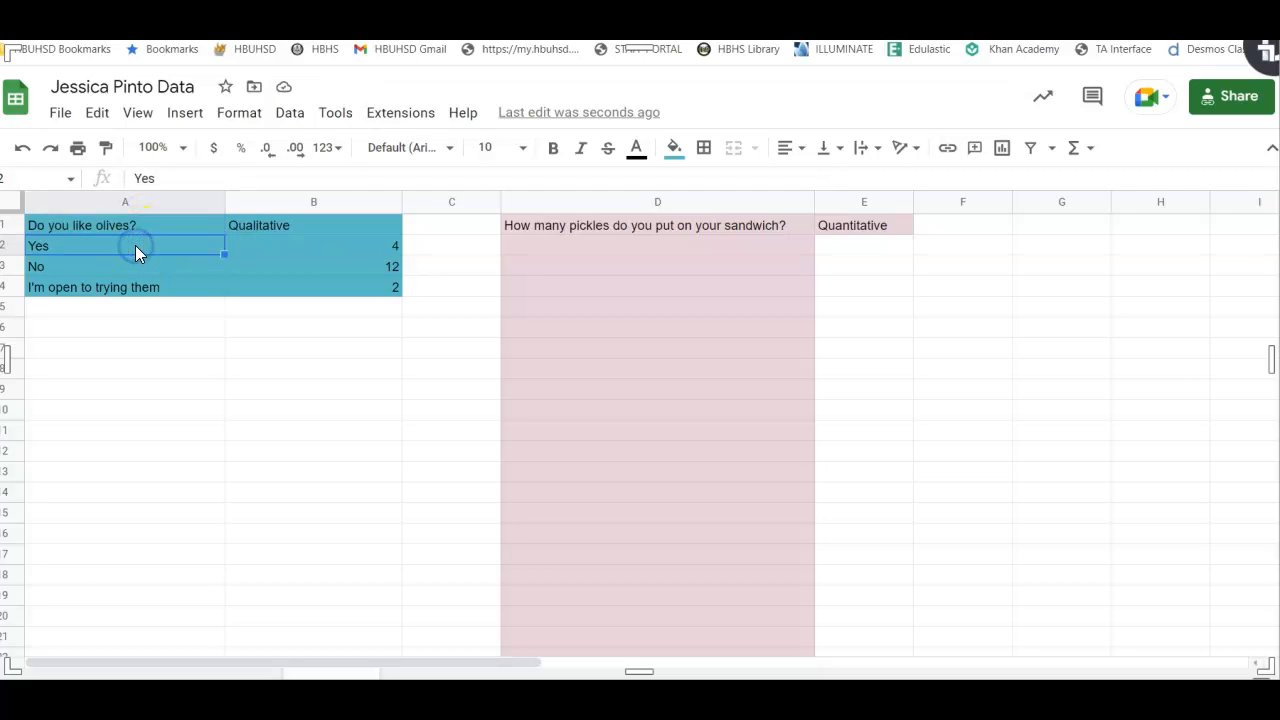
left_click(125, 276)
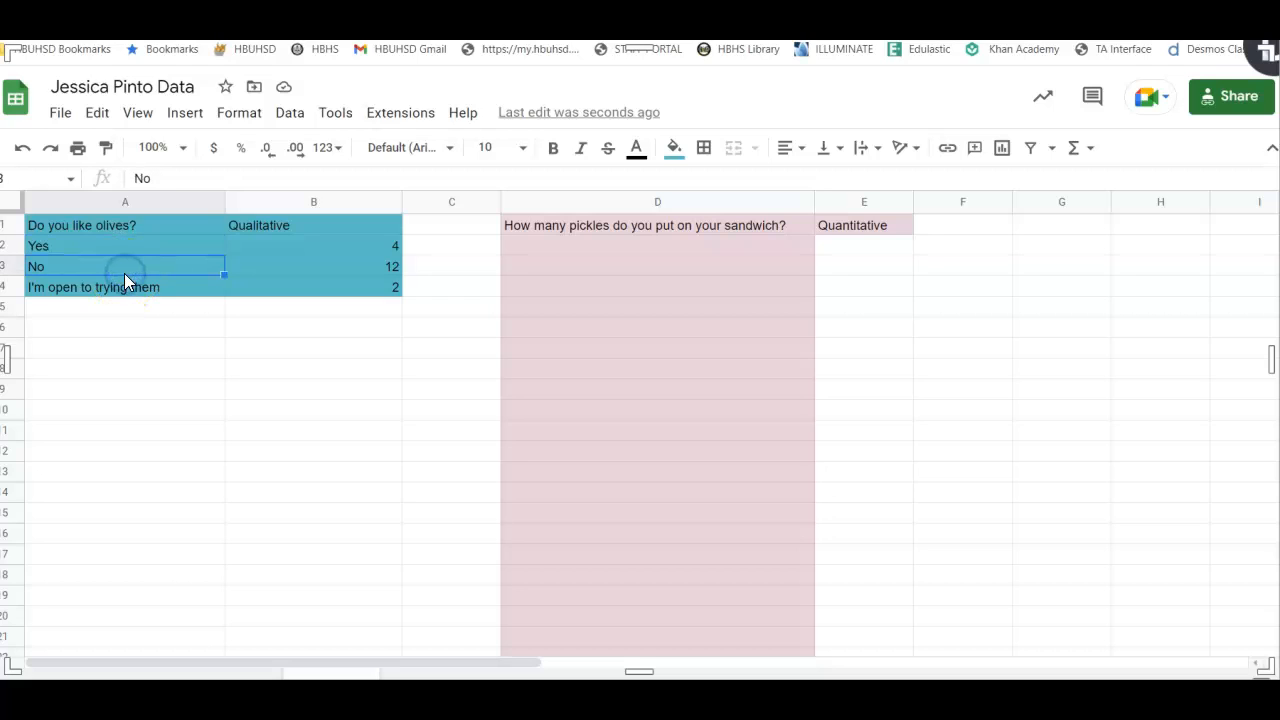
left_click(121, 289)
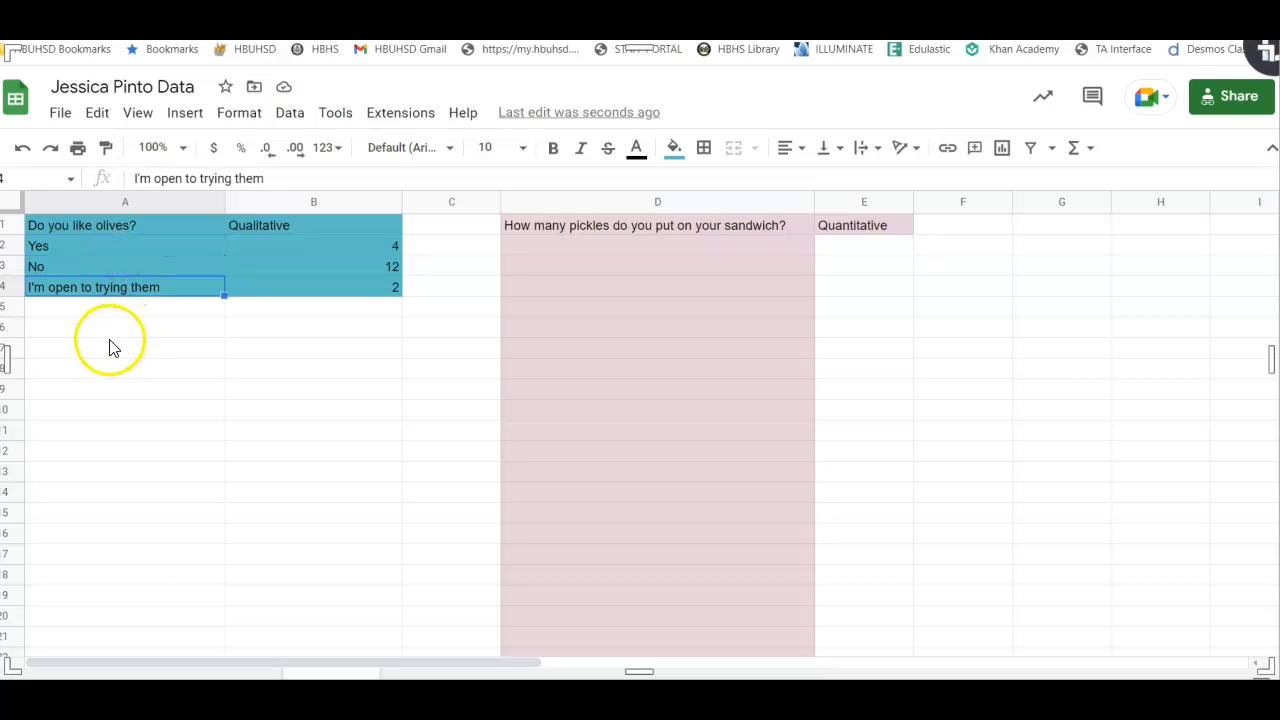
List the sample answers yes, yes, no, no, no, yes in cells A6 to A11 and clear them again
left_click(111, 336)
type("yes")
key("Return")
type("yes")
key("Return")
type("no")
key("Return")
type("no")
key("Return")
type("no")
key("Return")
type("yes")
key("Return")
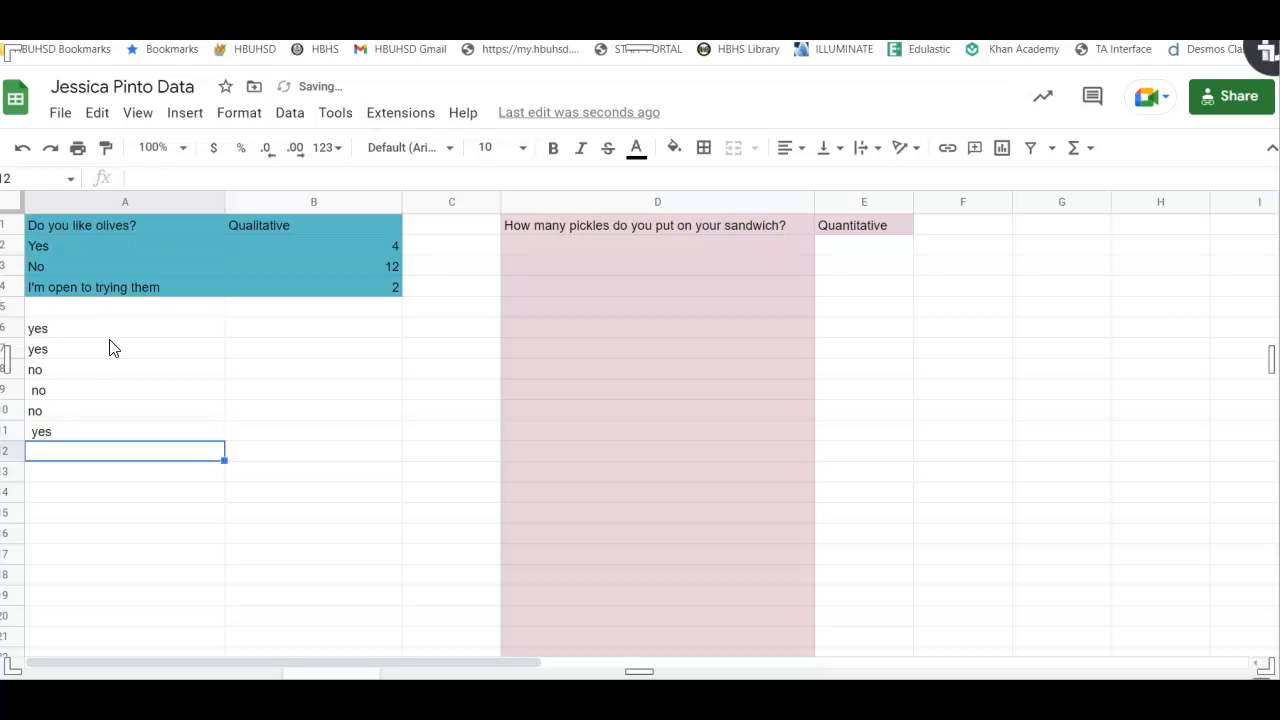
left_click_drag(110, 330, 96, 430)
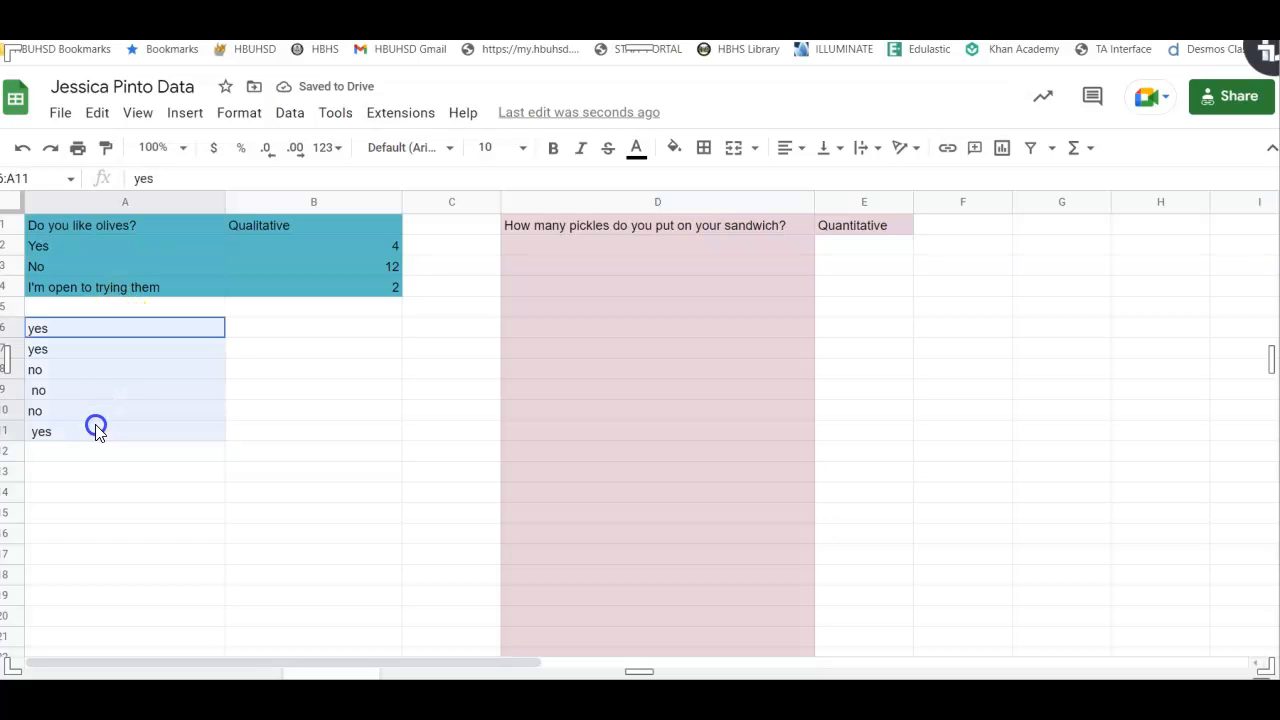
key("Delete")
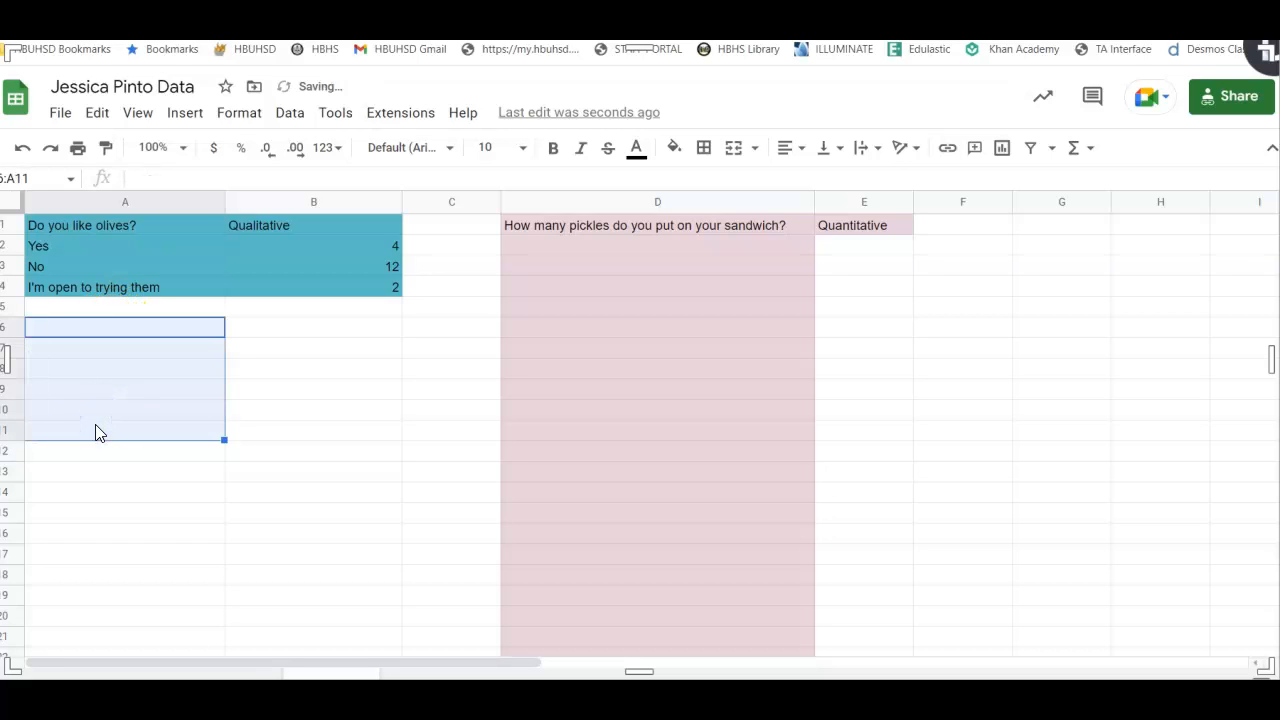
Clear the "Qualitative" label from cell B1 beside the olives question
left_click(125, 248)
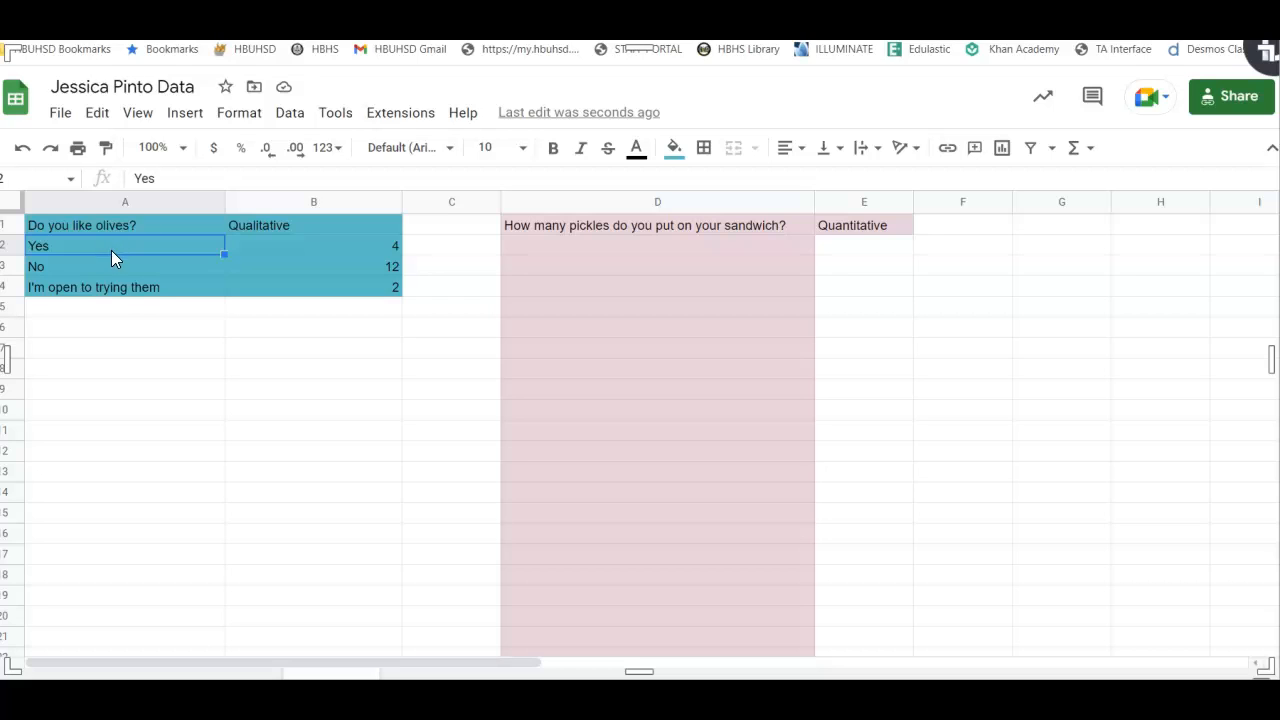
left_click(265, 247)
left_click(267, 228)
key("Delete")
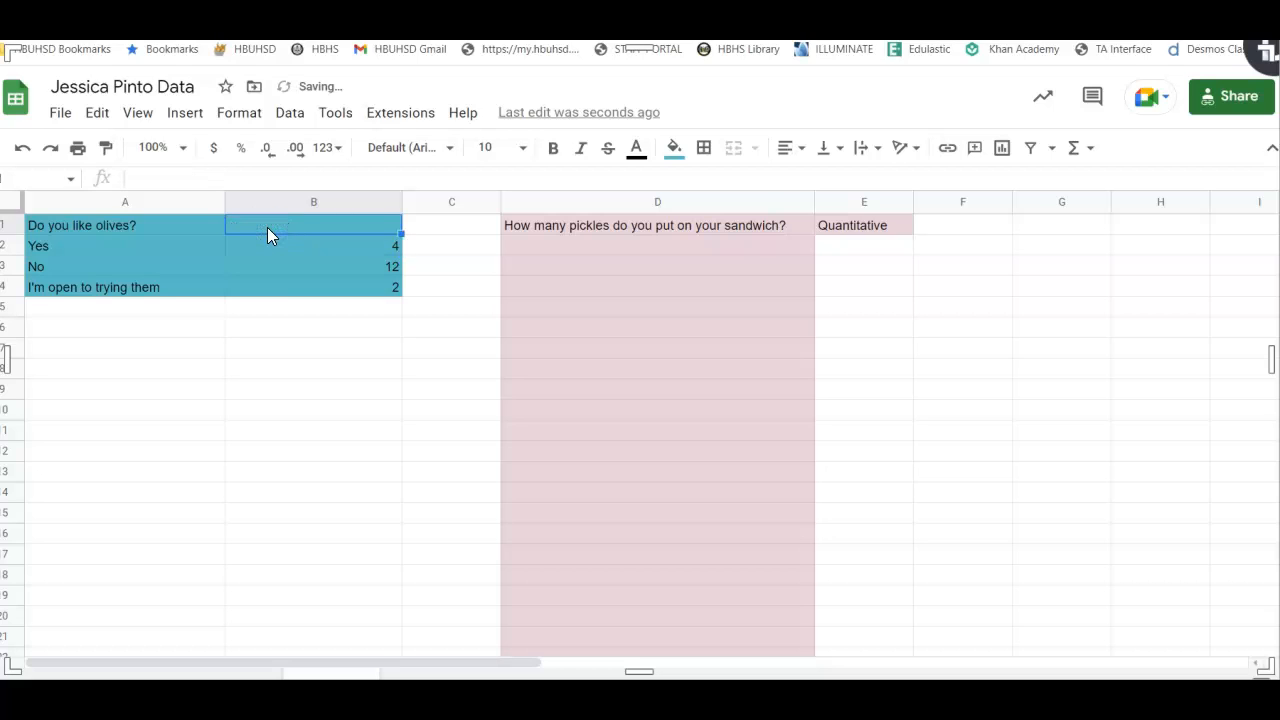
Insert a chart from the olives frequency table in cells A1 to B4
left_click(285, 246)
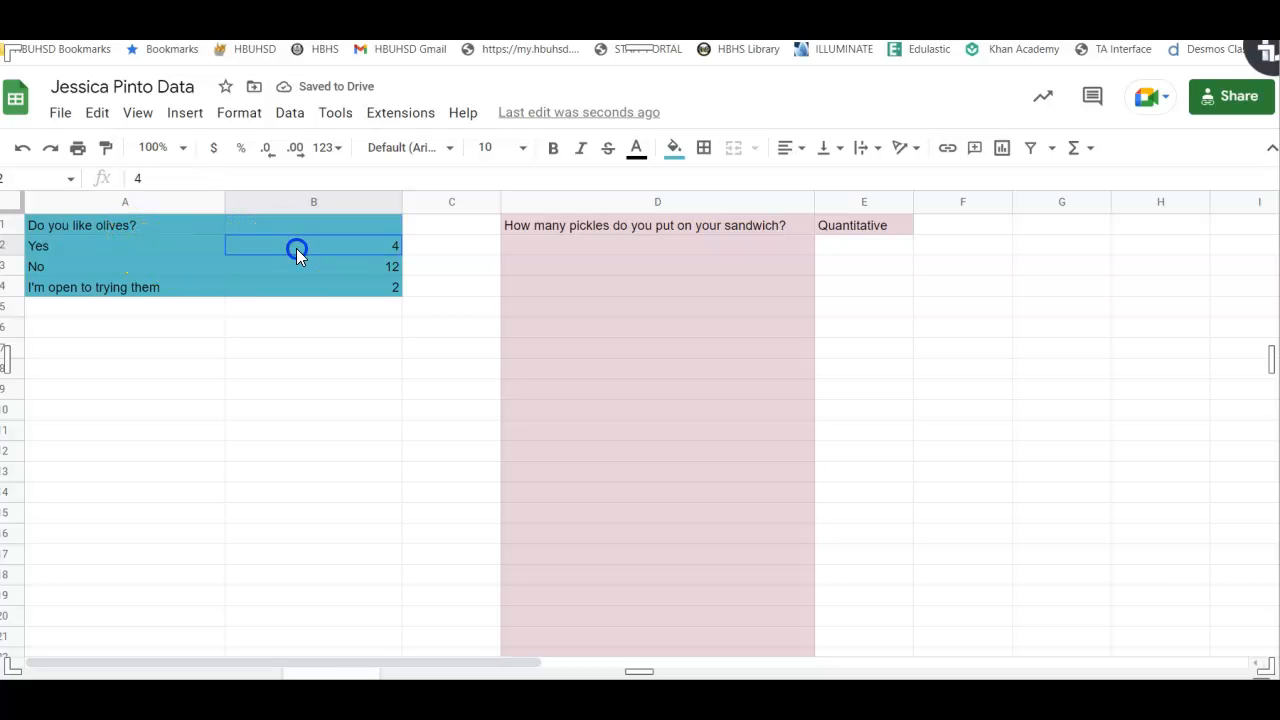
left_click(255, 273)
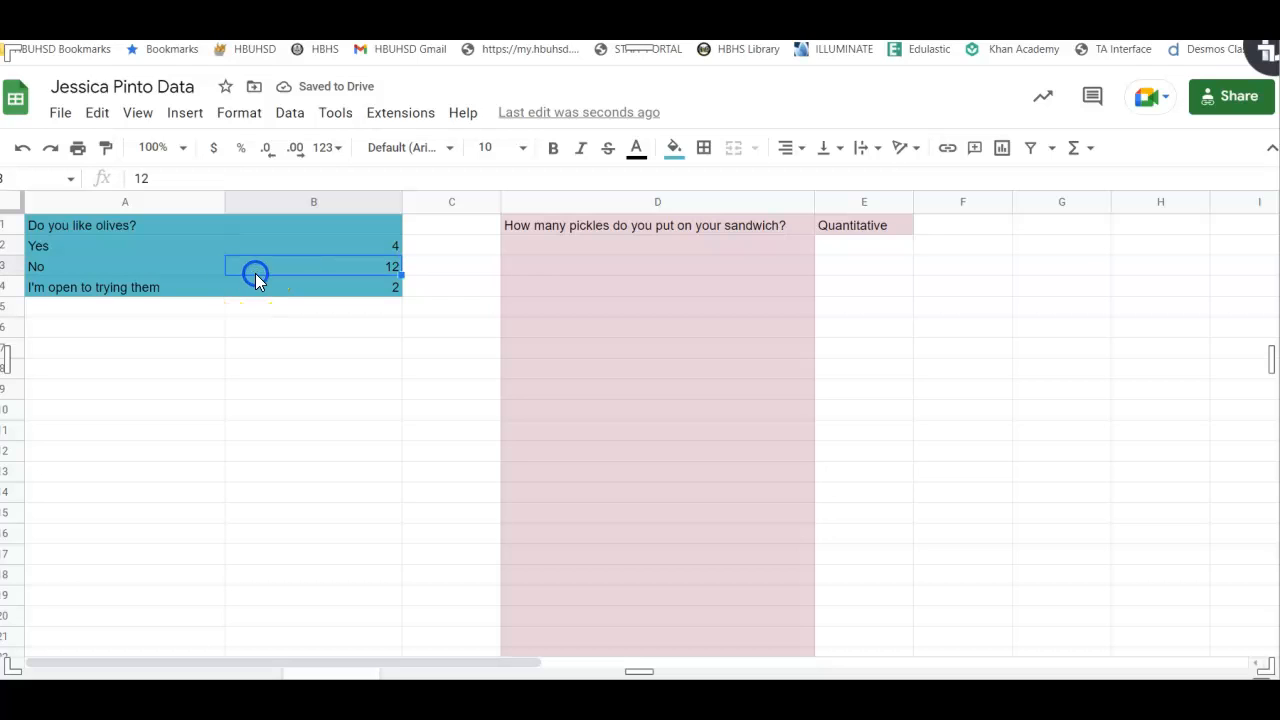
left_click(242, 287)
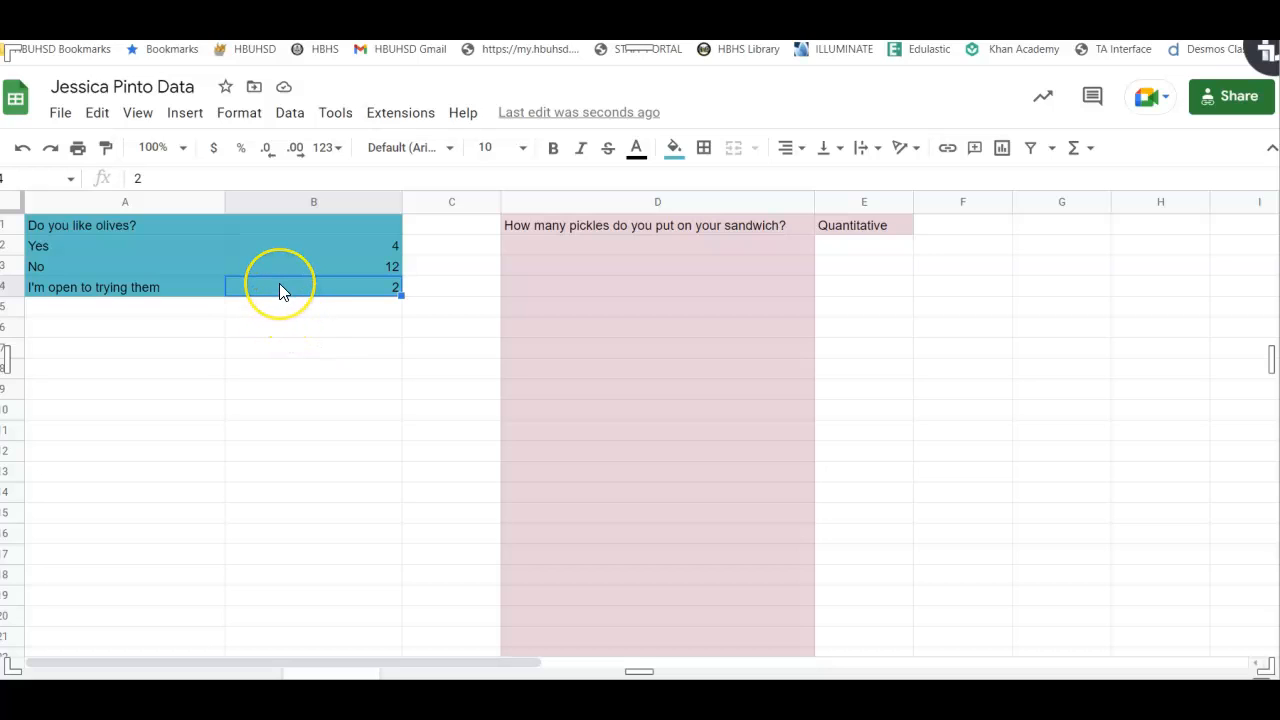
left_click_drag(279, 287, 110, 229)
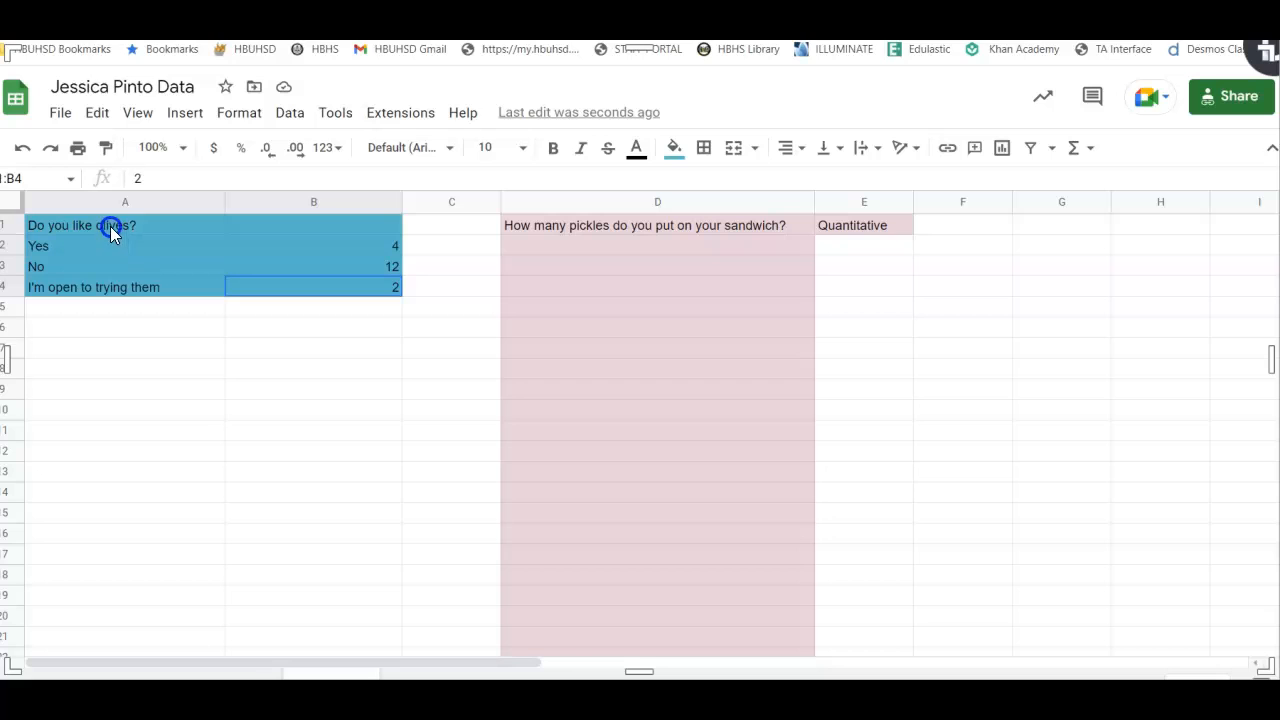
left_click(185, 115)
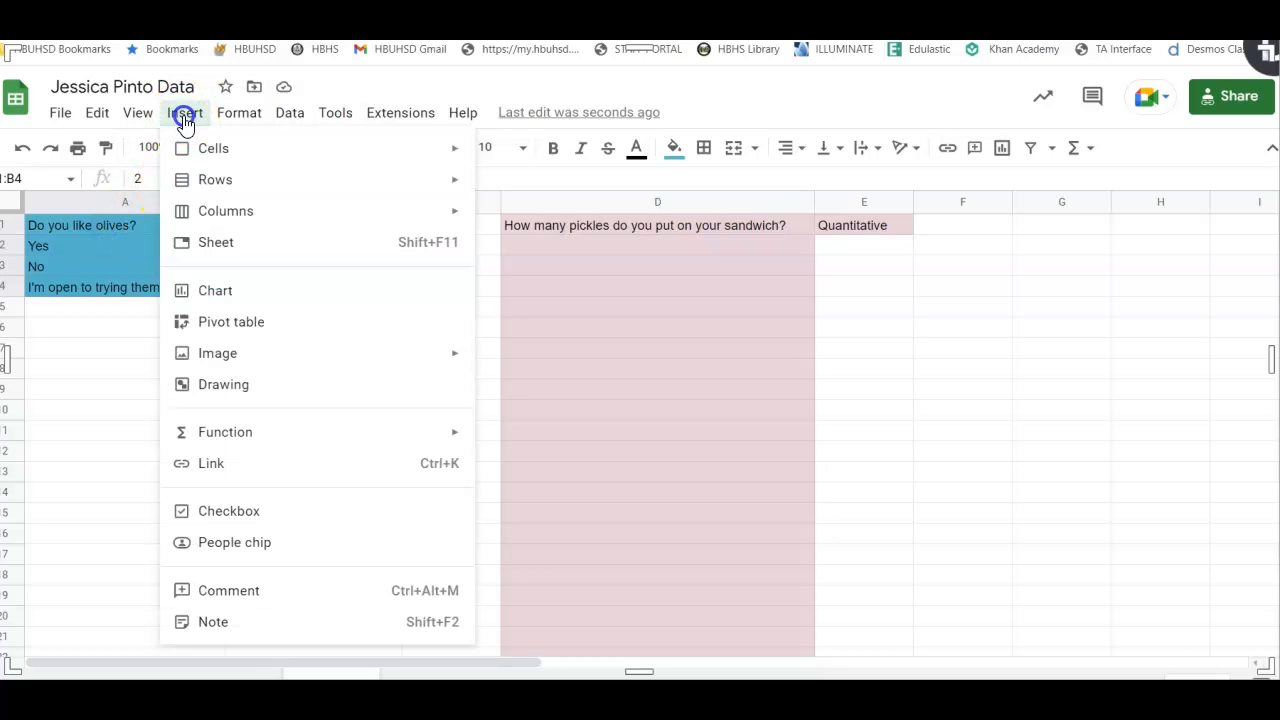
left_click(185, 293)
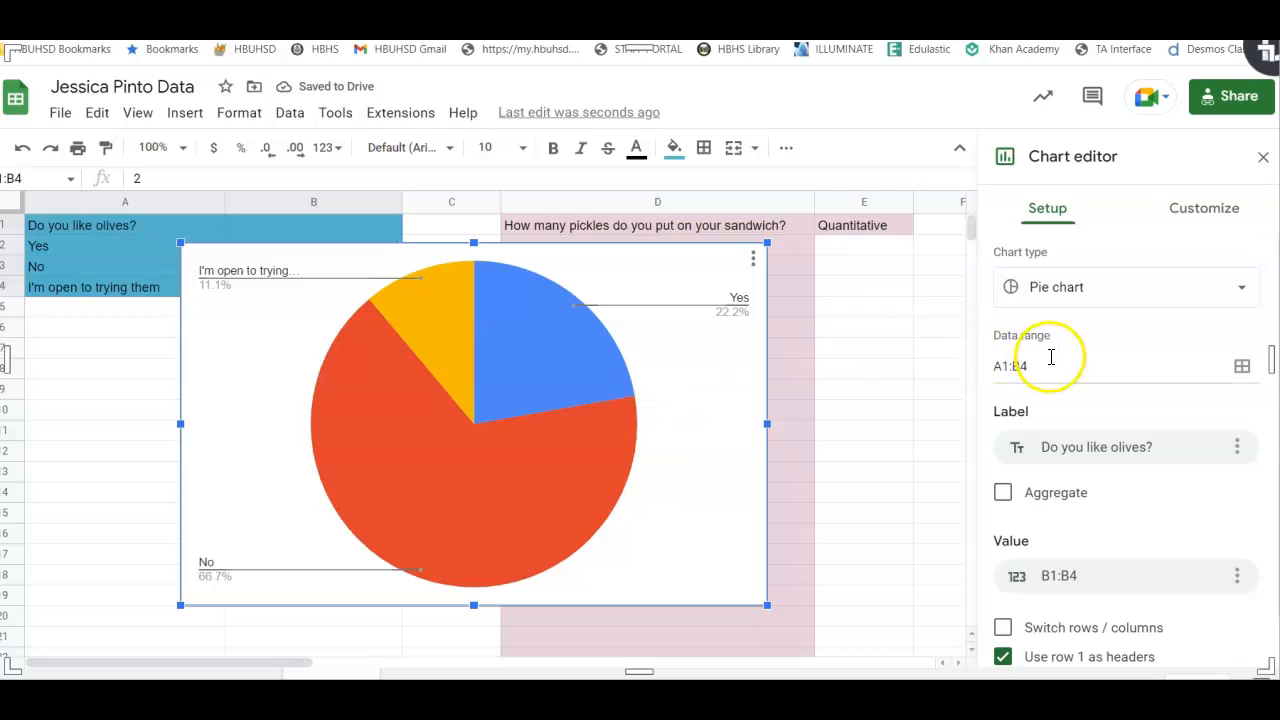
Look through the available chart types and choose Pie chart for the olives data
left_click(1127, 300)
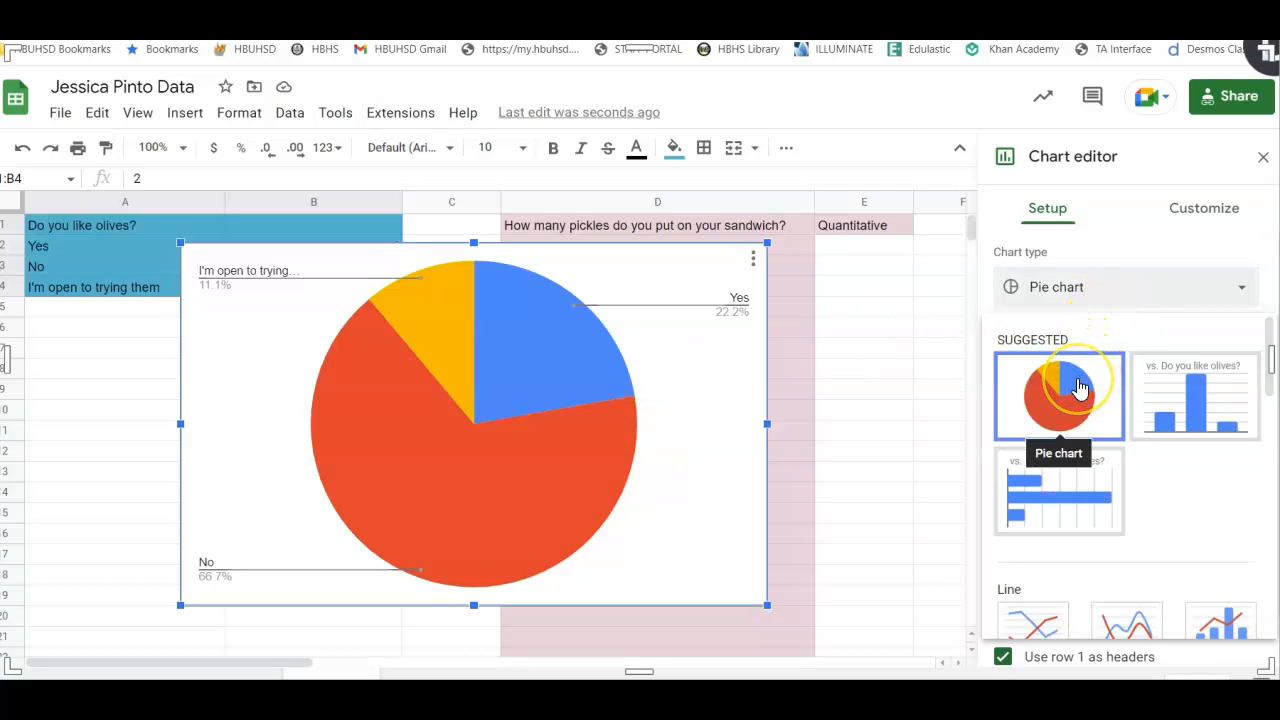
left_click_drag(1268, 390, 1251, 551)
left_click(1022, 440)
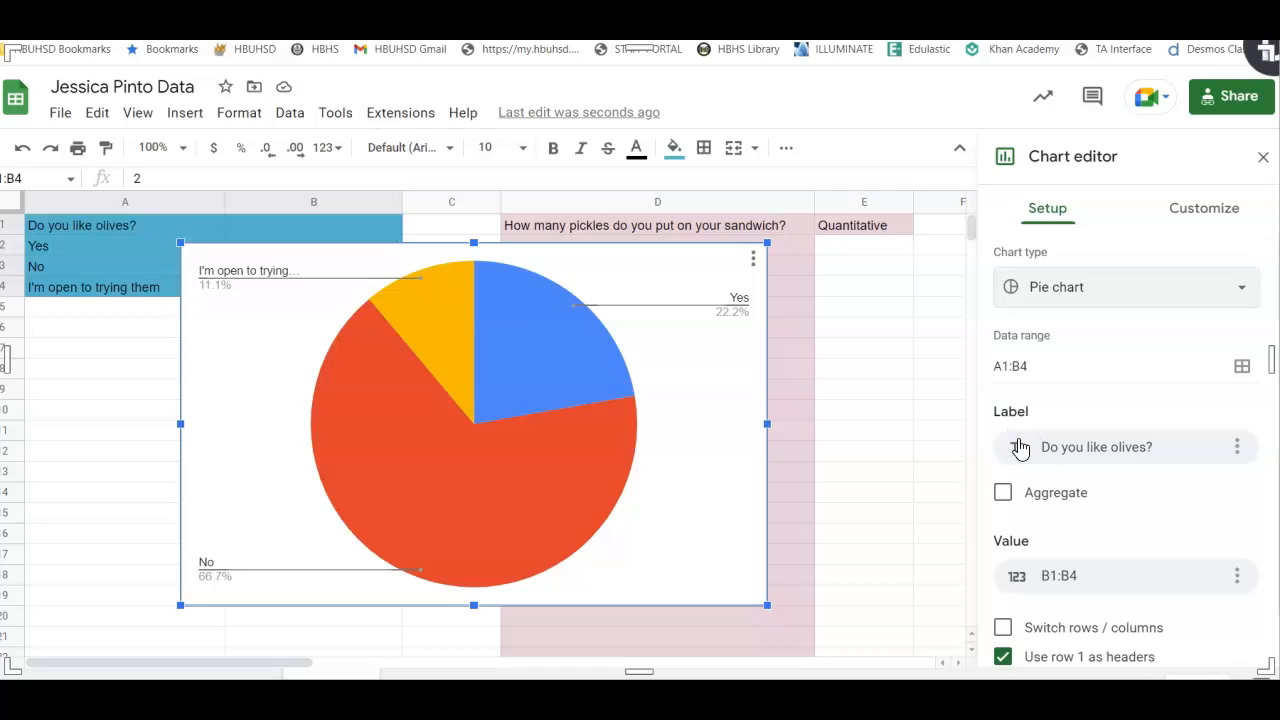
Title the olives pie chart "Does 3rd period like olives?" and close the chart editor
left_click(1203, 222)
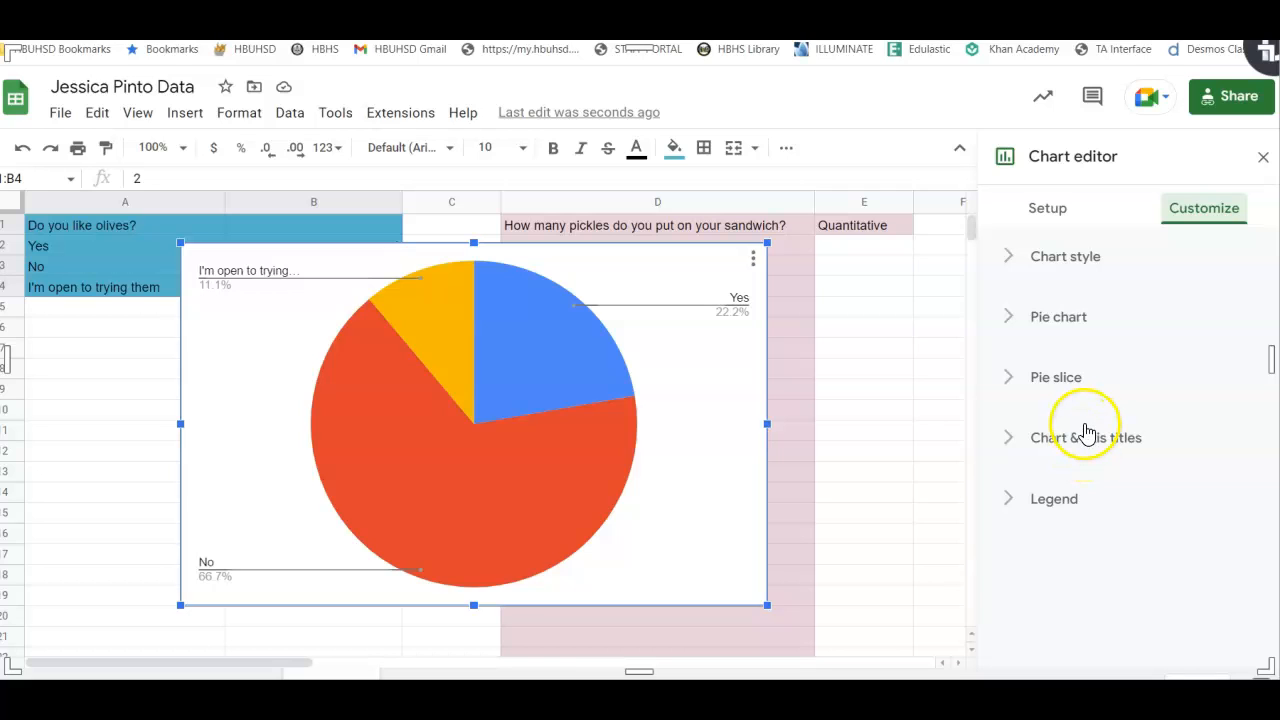
left_click(1055, 446)
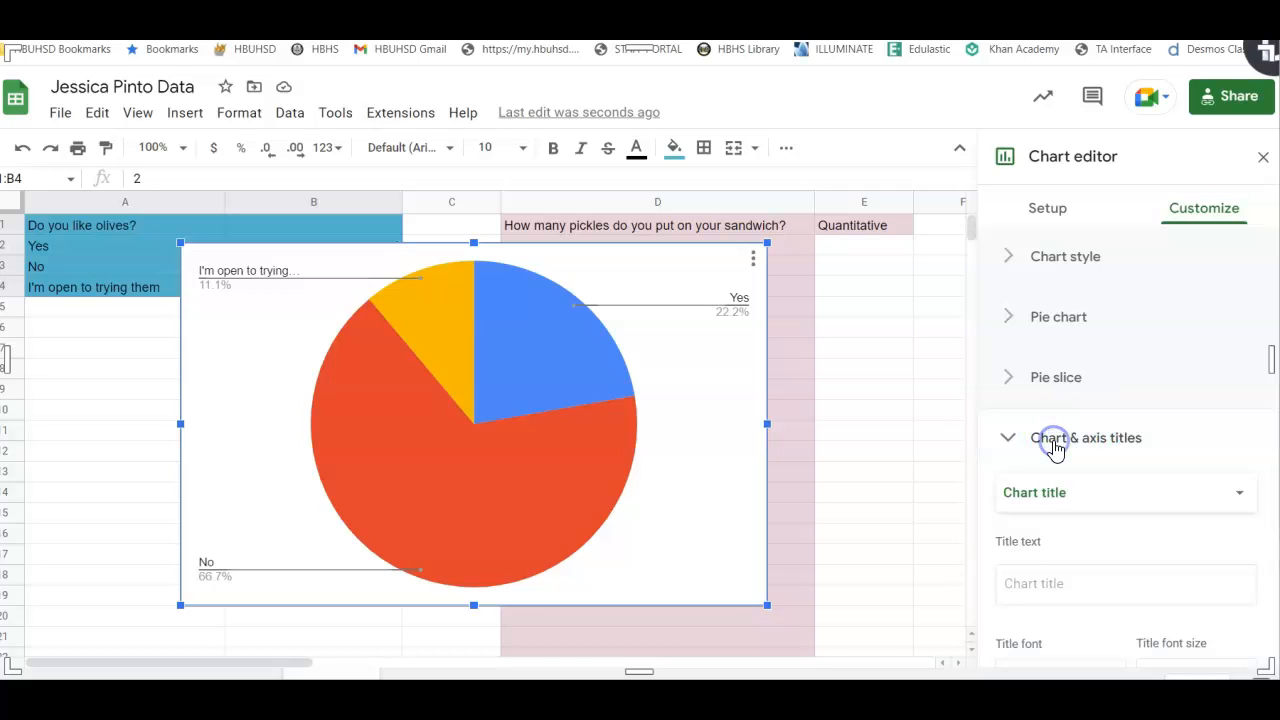
left_click(1018, 589)
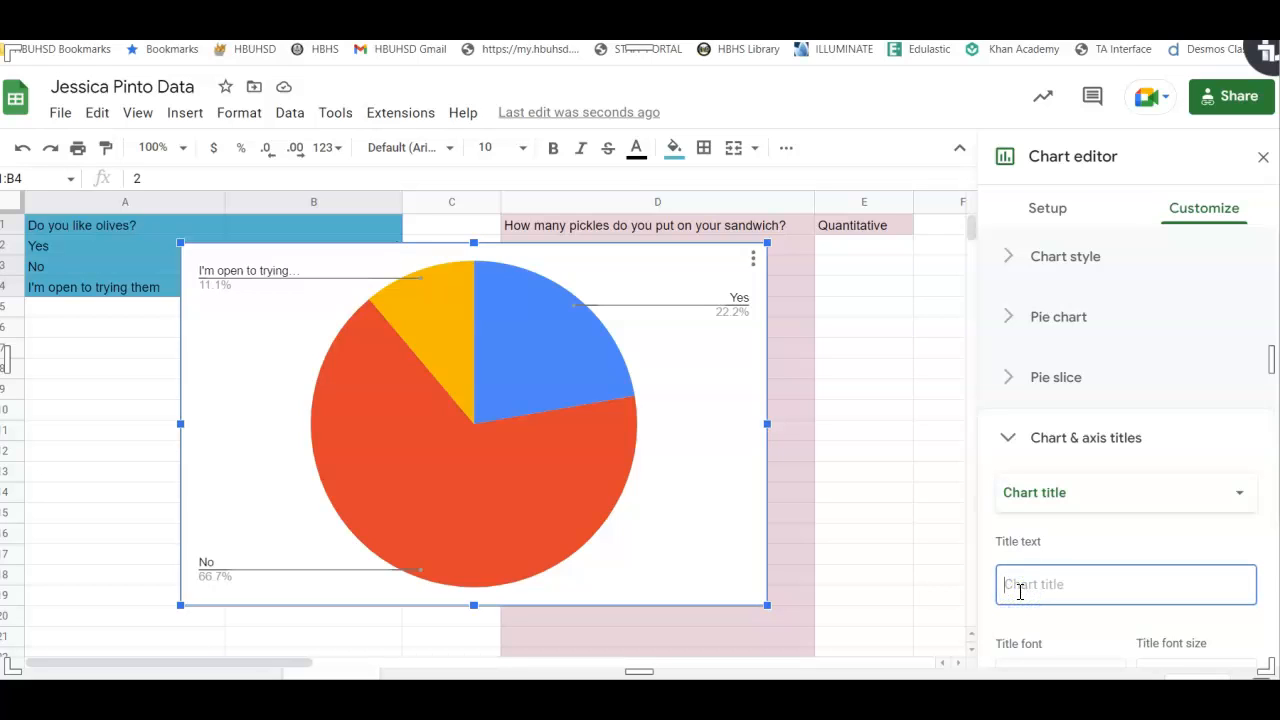
type("Does 3rd period like ")
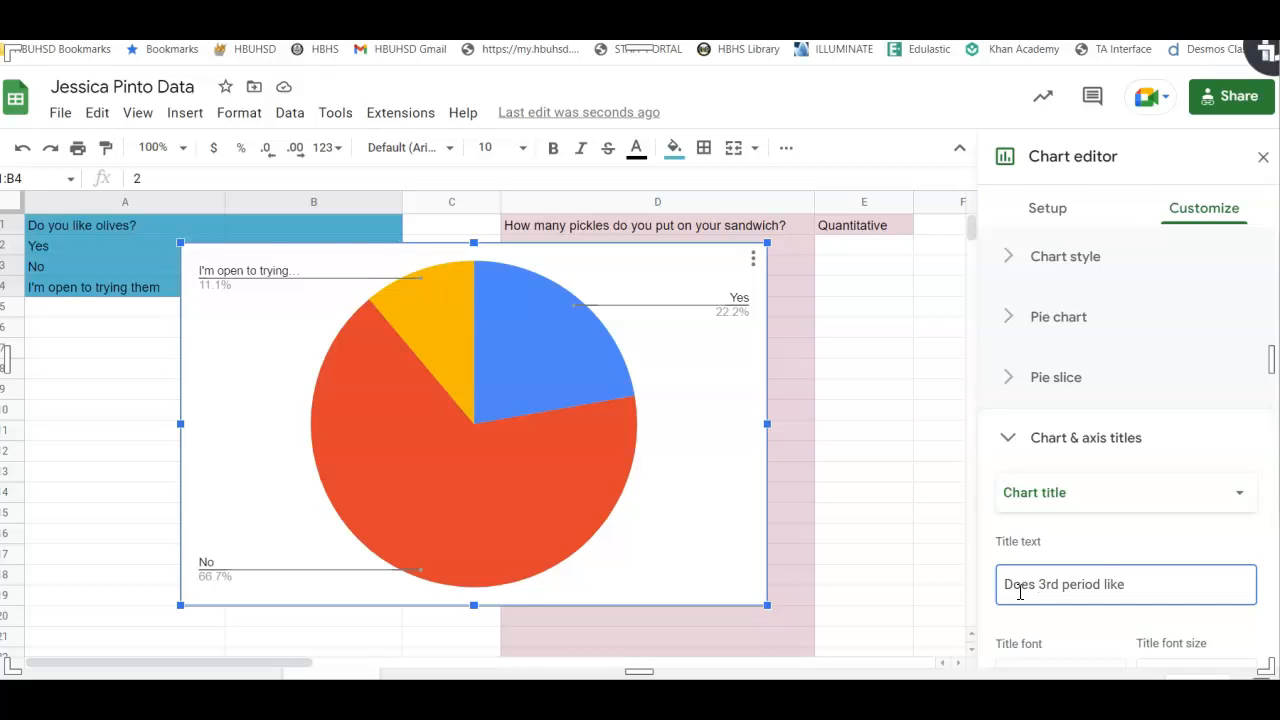
type("olives?")
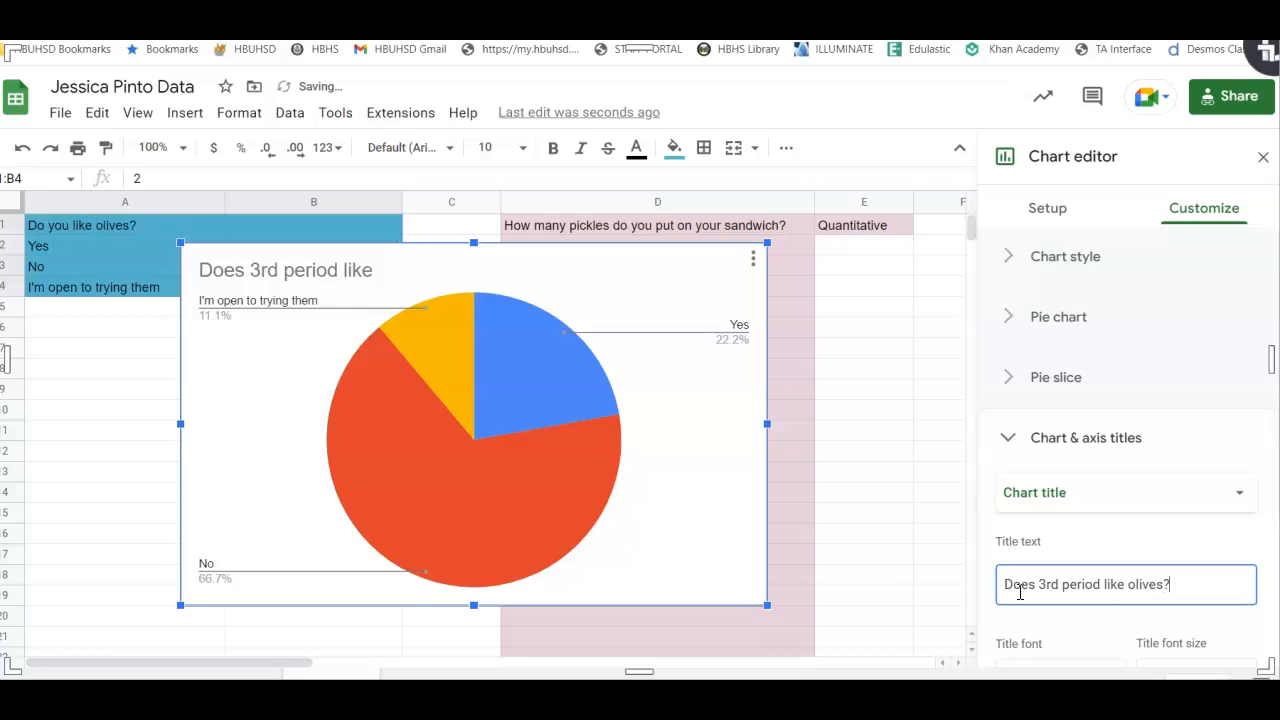
left_click(410, 283)
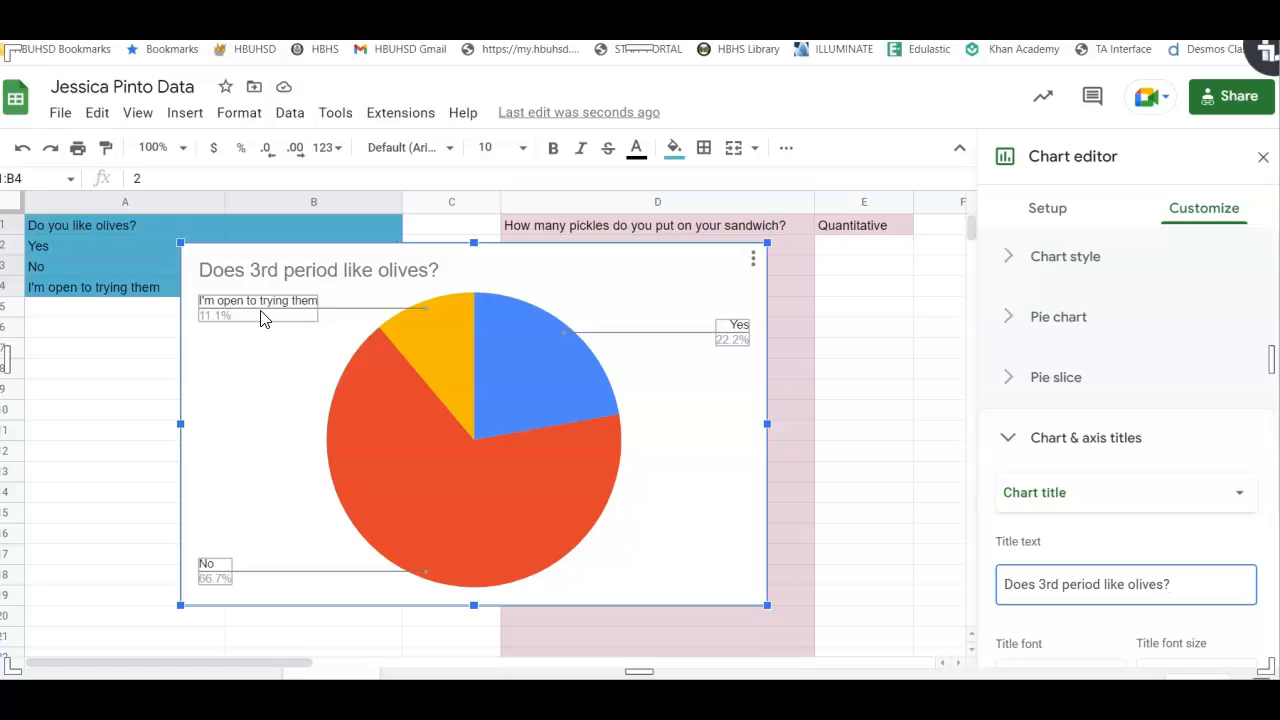
left_click(525, 266)
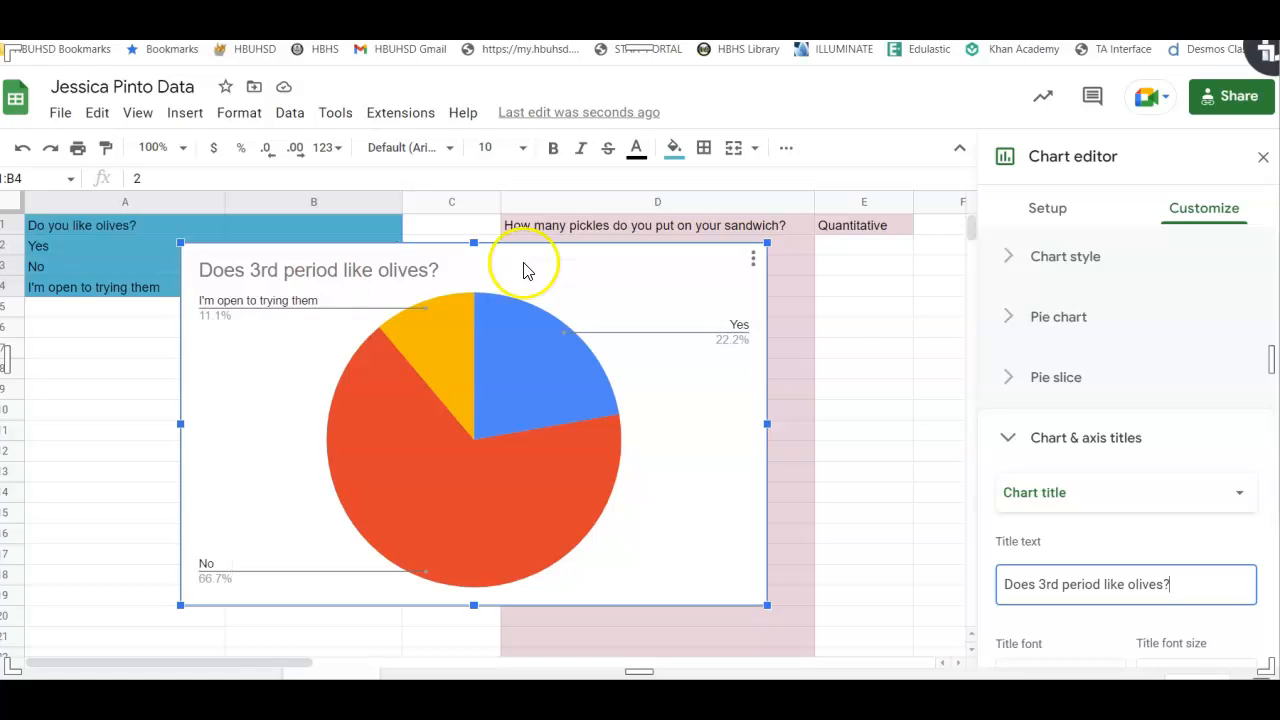
left_click(885, 311)
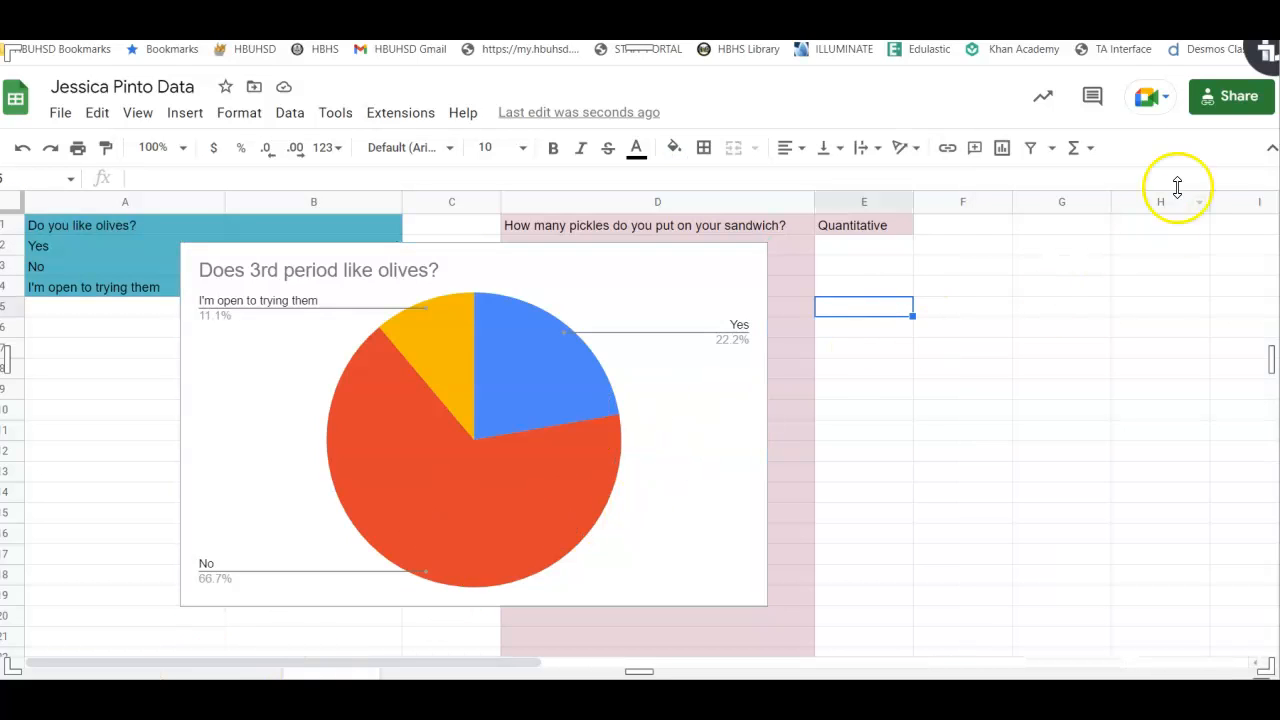
Set the spreadsheet's general access to Restricted in its sharing settings
left_click(1228, 110)
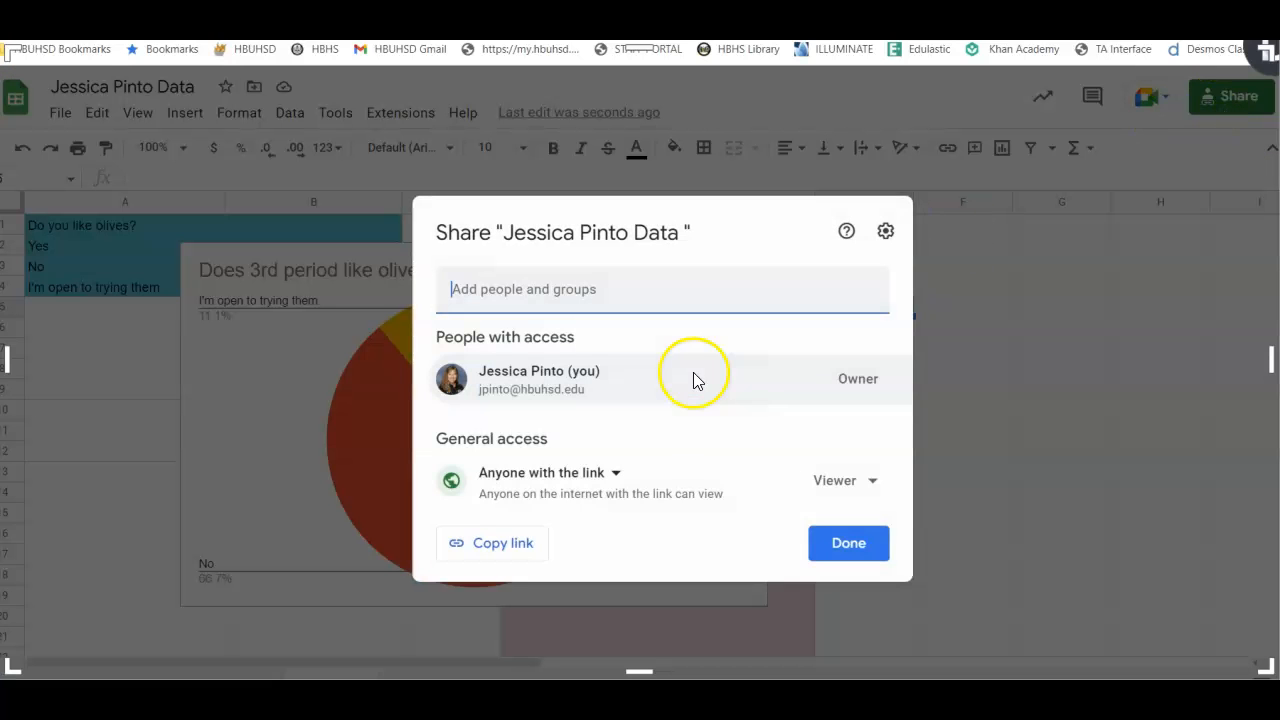
left_click(548, 470)
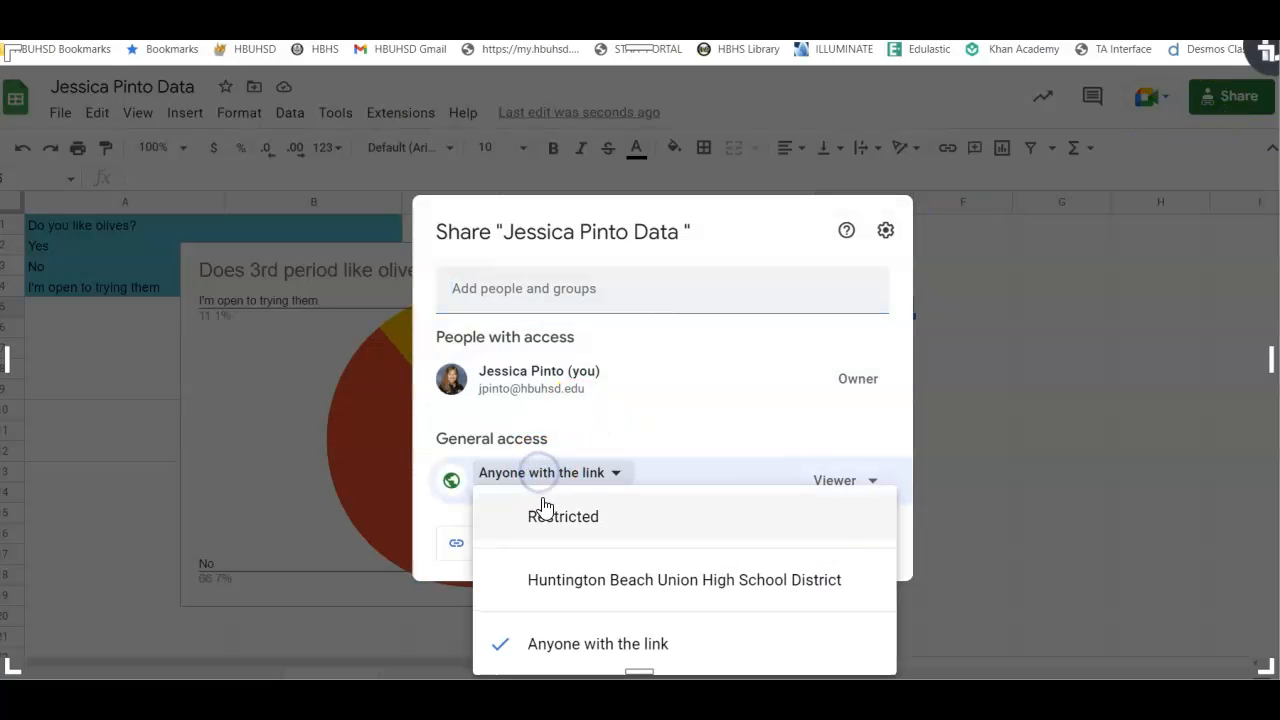
left_click(543, 516)
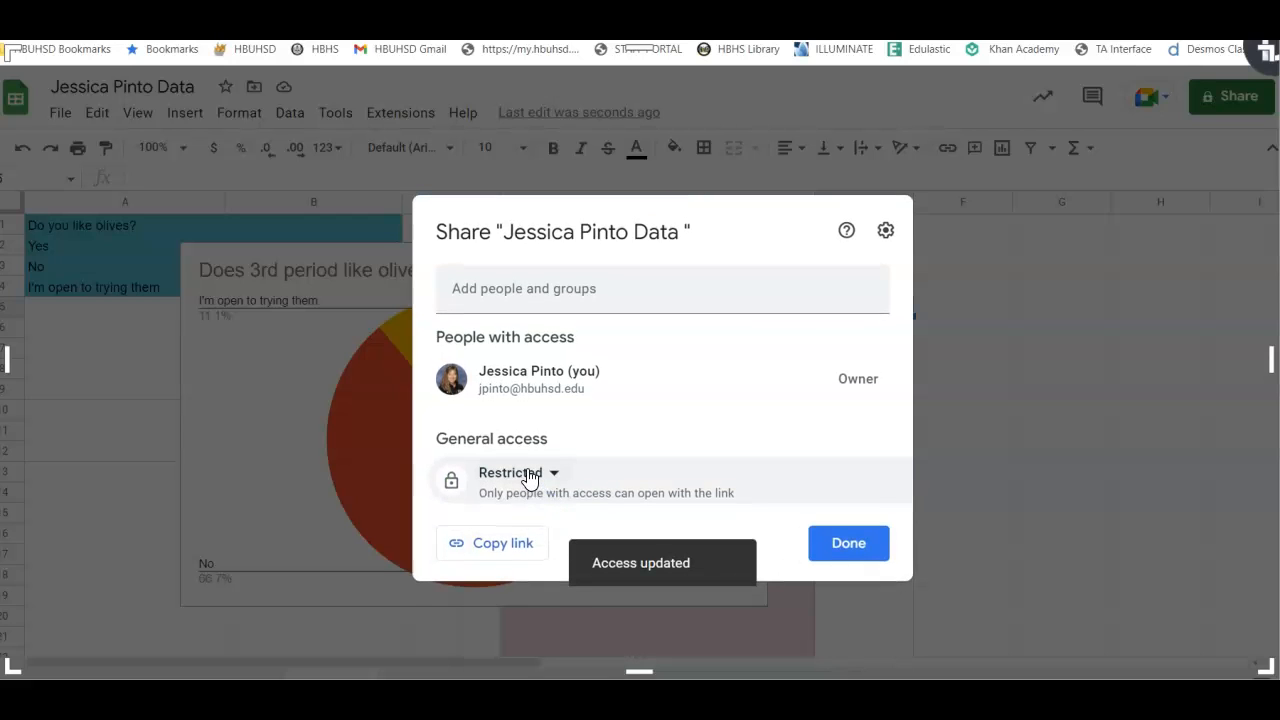
Set general access to Anyone with the link, copy the sharing link and close the sharing settings
left_click(529, 476)
left_click(582, 640)
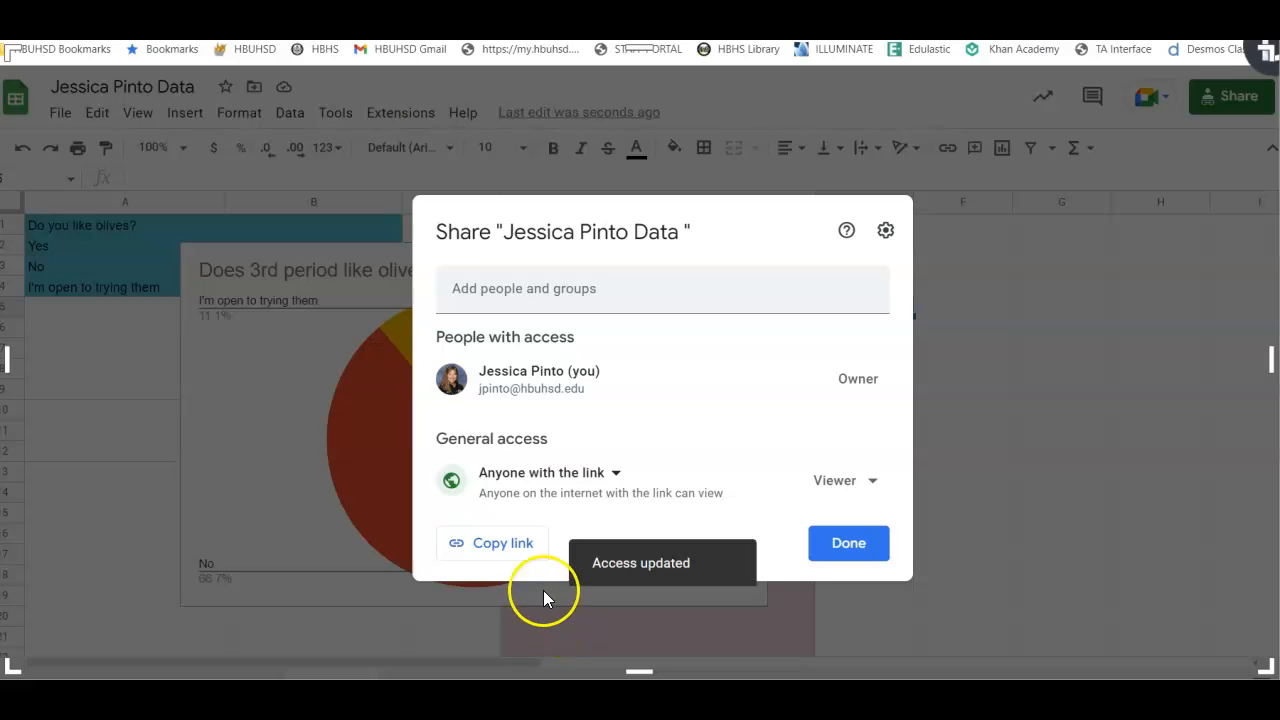
left_click(503, 543)
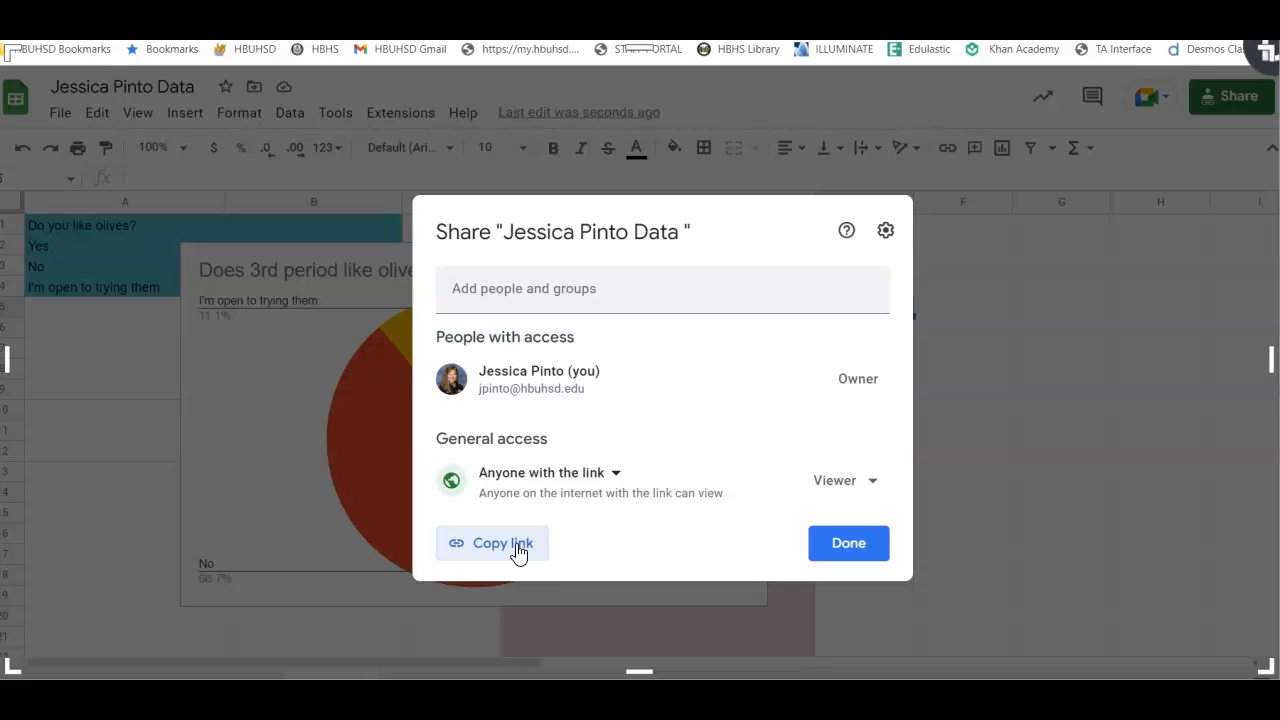
left_click(813, 545)
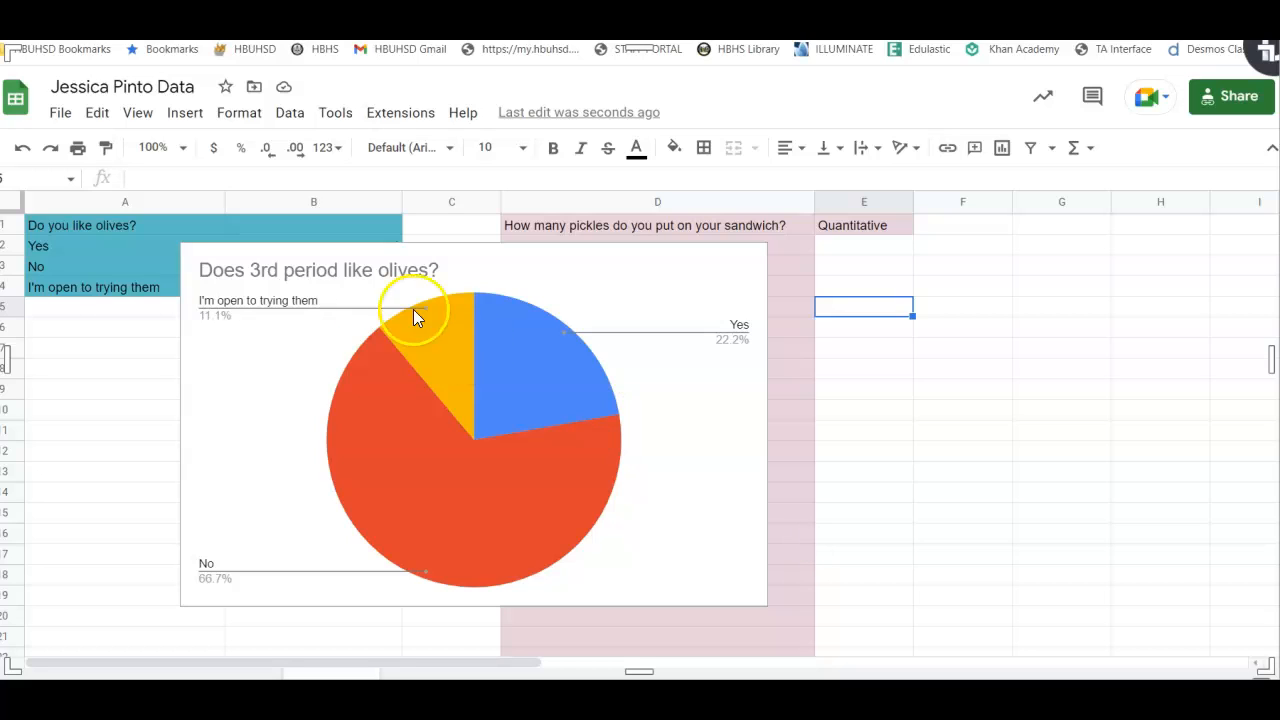